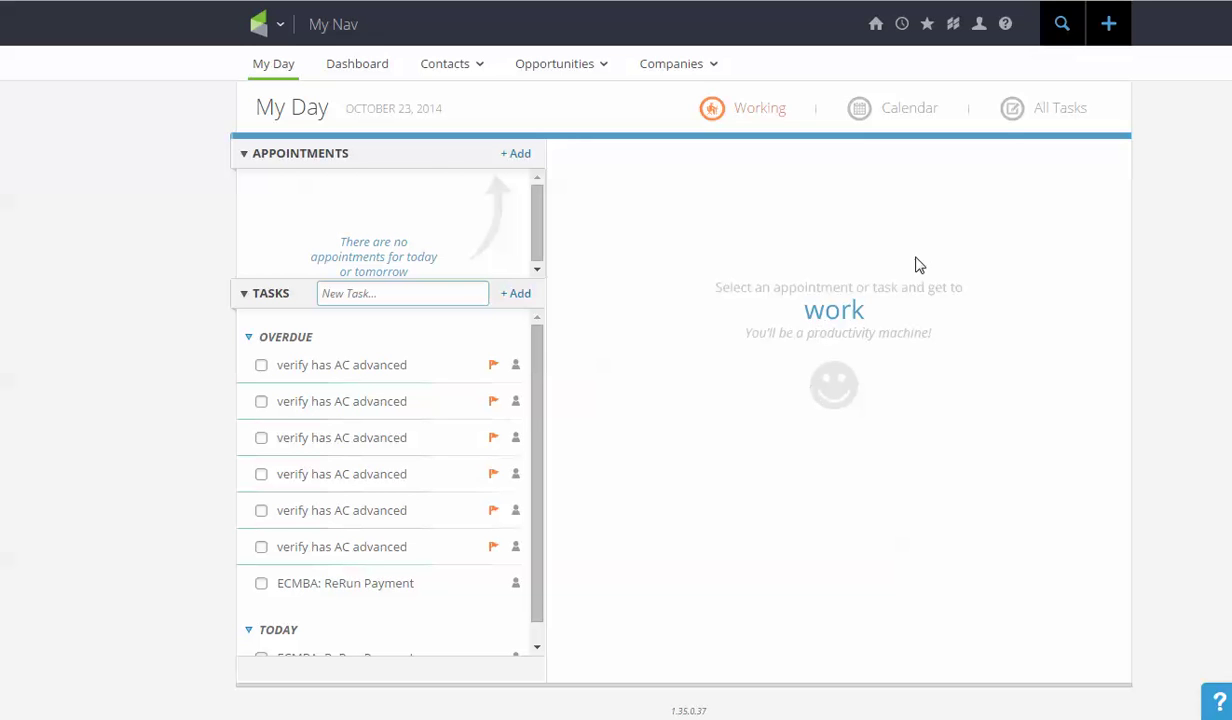
# Search contacts by the contact's full name, then clear the selection of all three results
pyautogui.click(1064, 28)
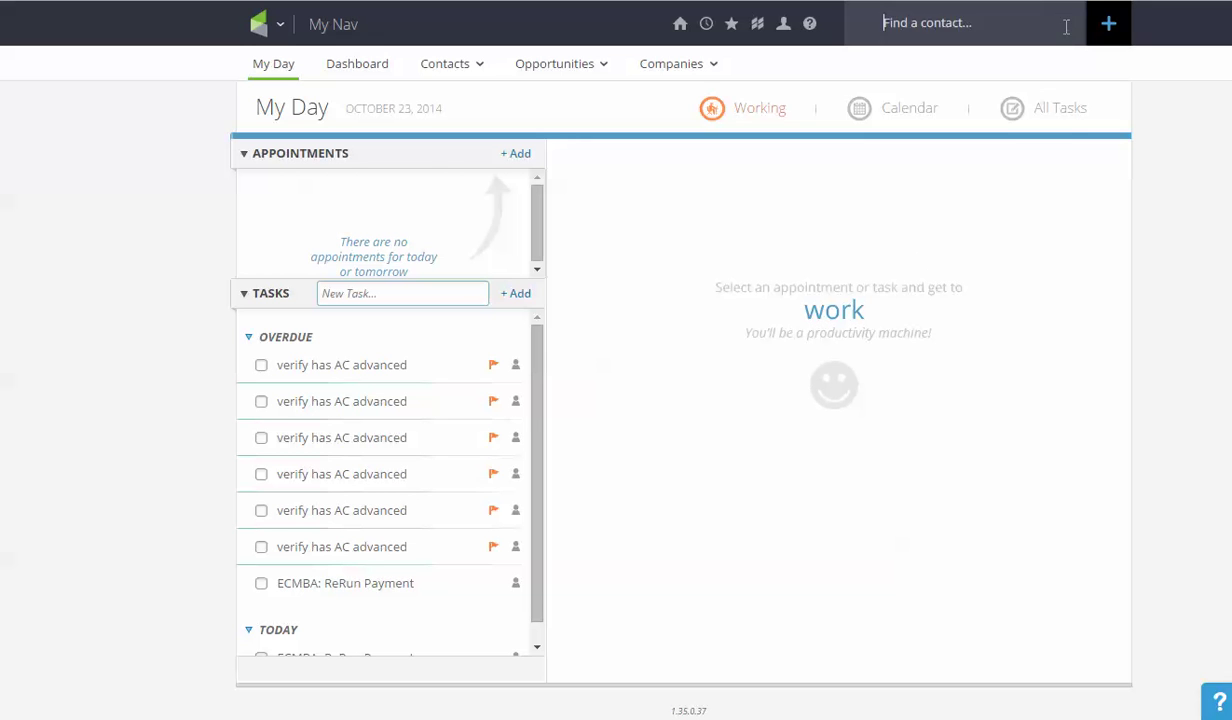
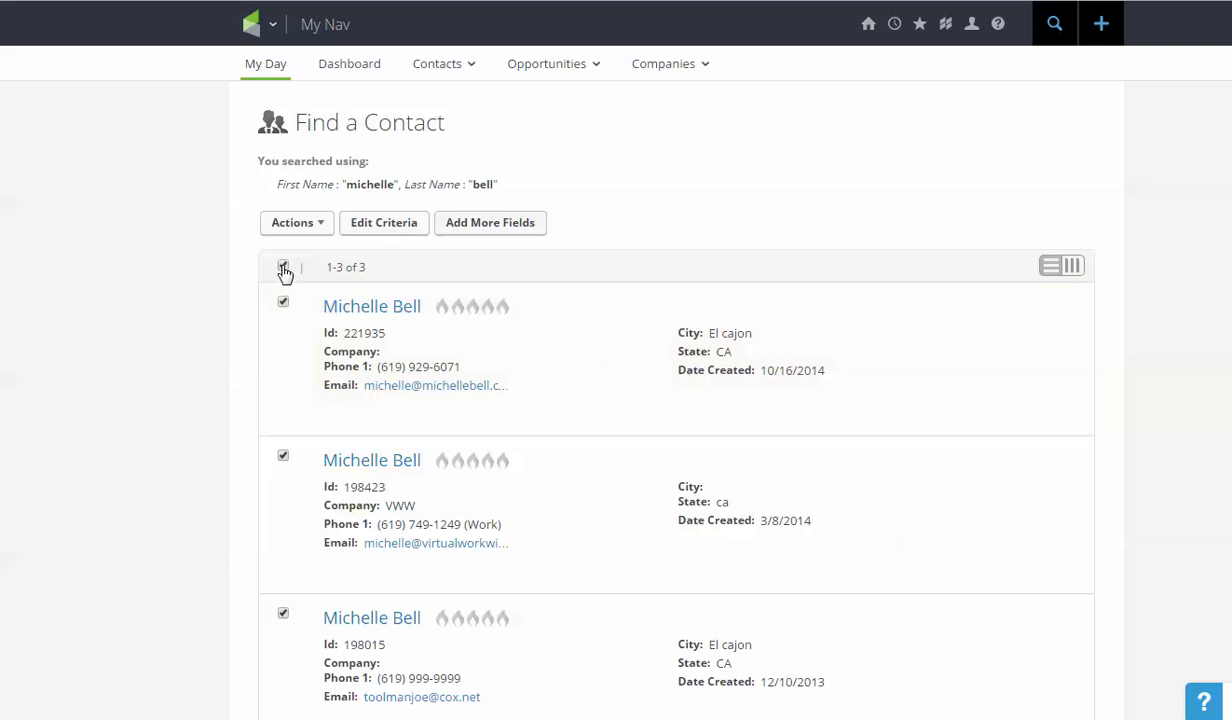
pyautogui.click(283, 266)
# Select only the second result, at company VWW, and show the bulk actions list
pyautogui.click(283, 455)
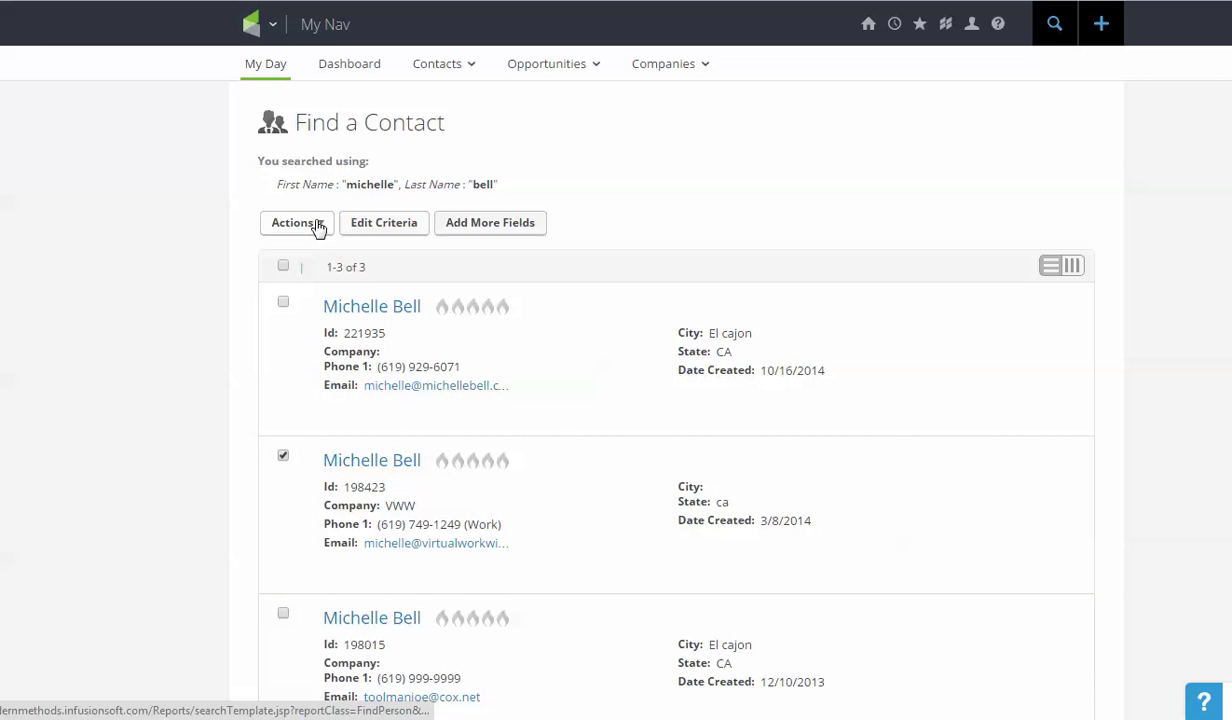
pyautogui.click(316, 226)
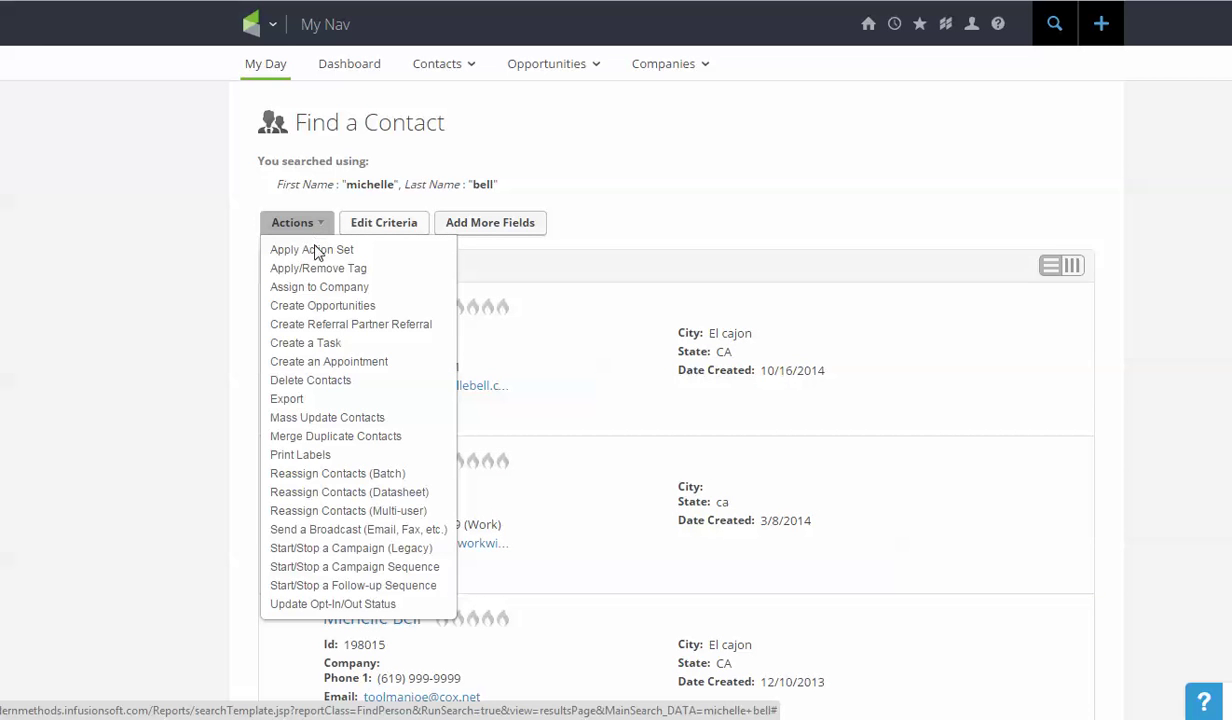
# Start the VWW contact in the ECMBA: Advanced w/upsell campaign's check for order sequence
pyautogui.click(333, 567)
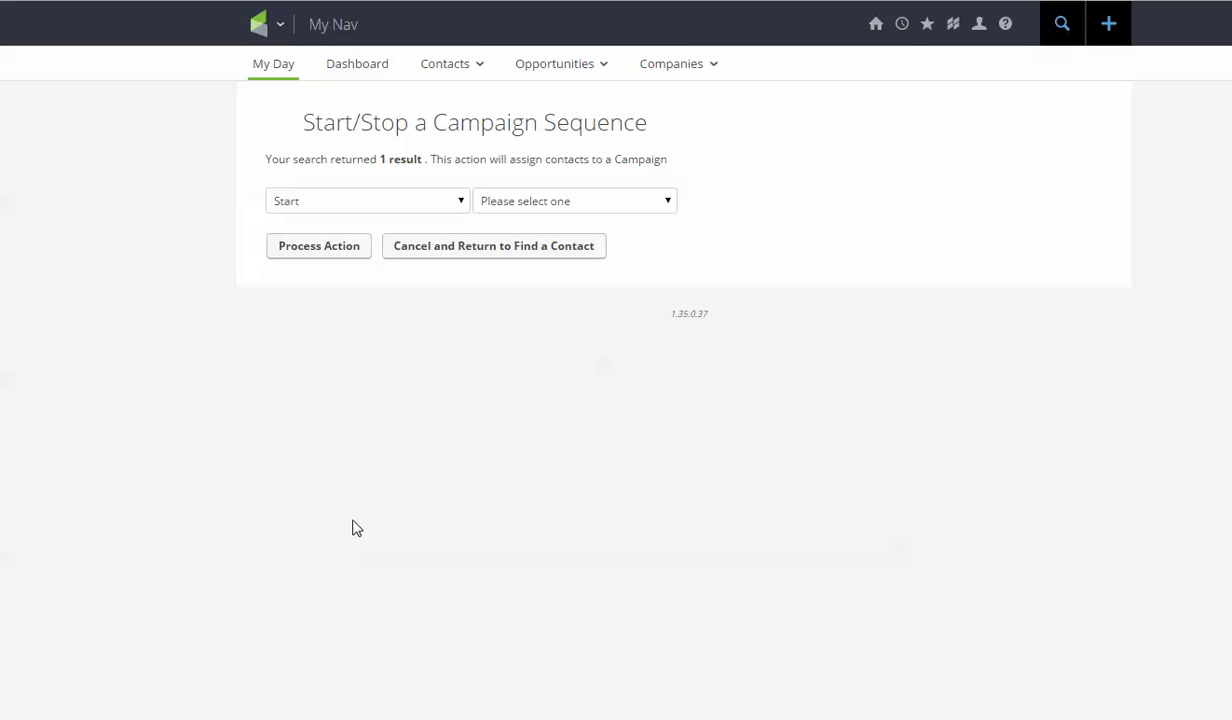
pyautogui.click(592, 206)
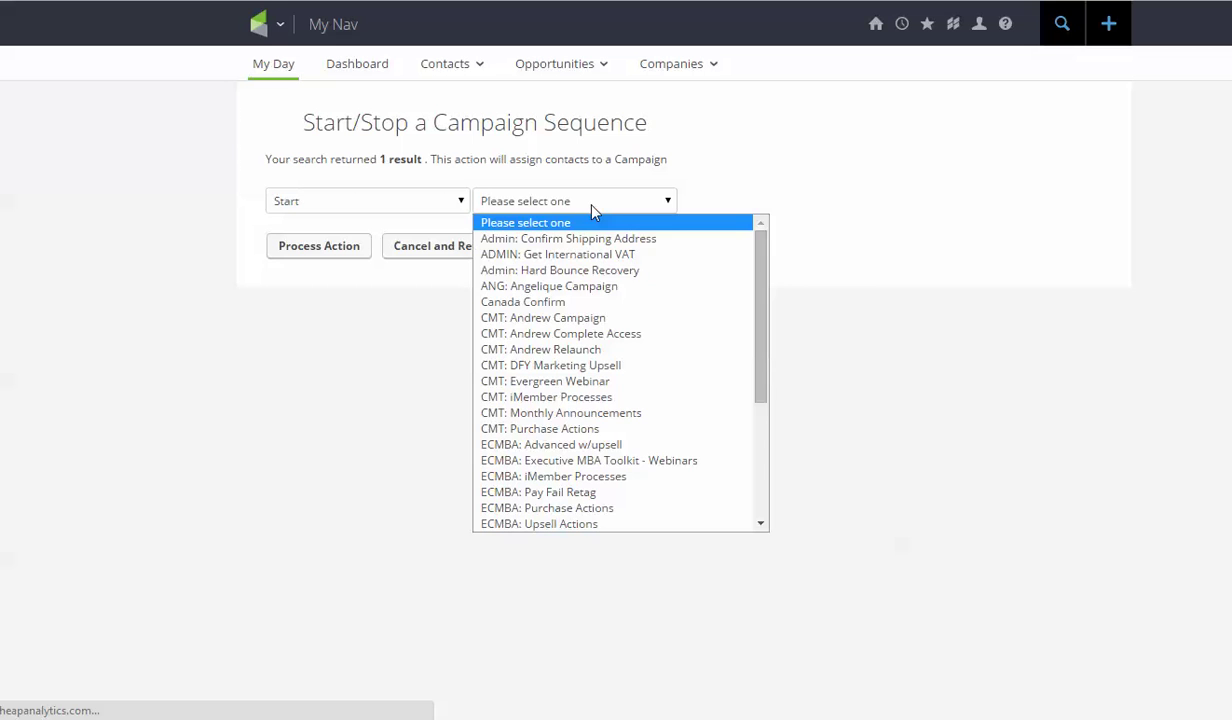
pyautogui.click(579, 447)
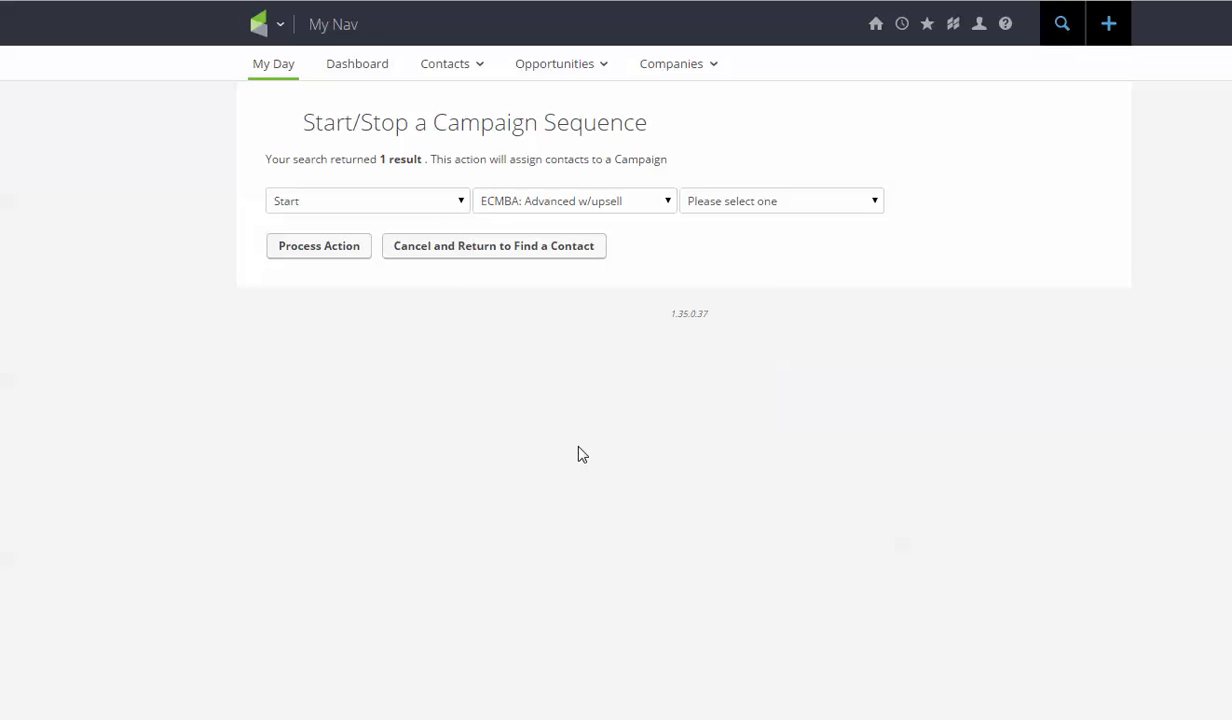
pyautogui.click(791, 207)
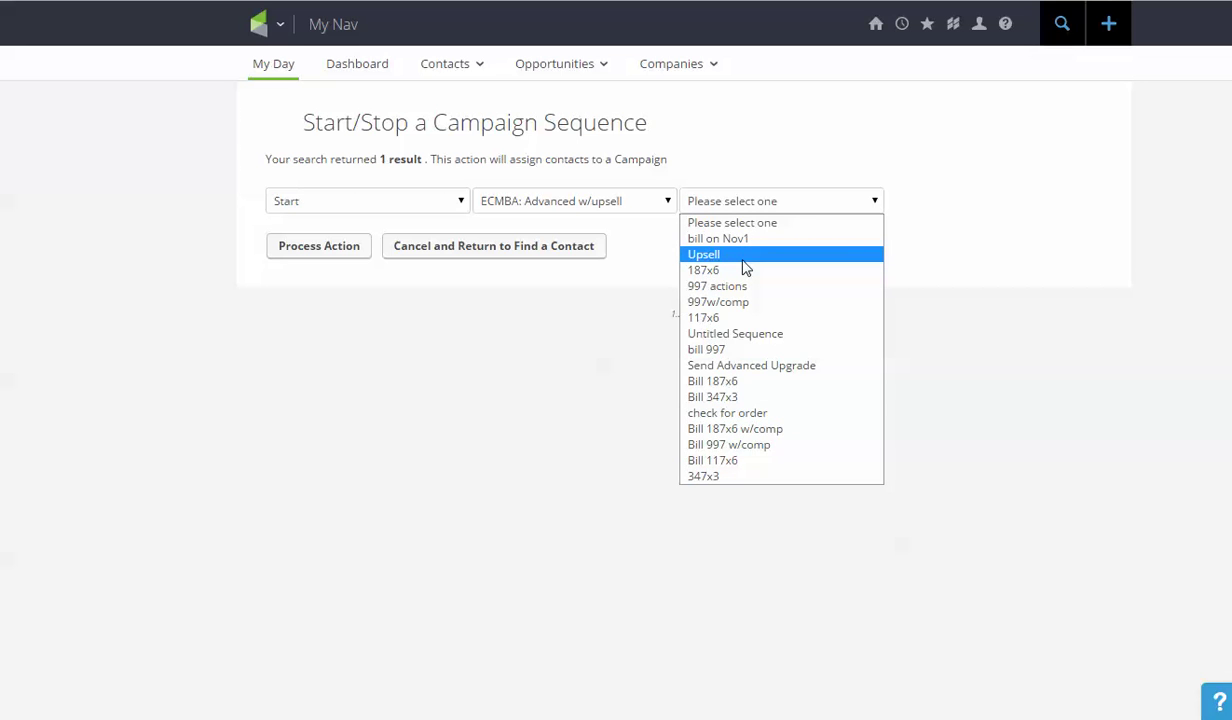
pyautogui.click(731, 413)
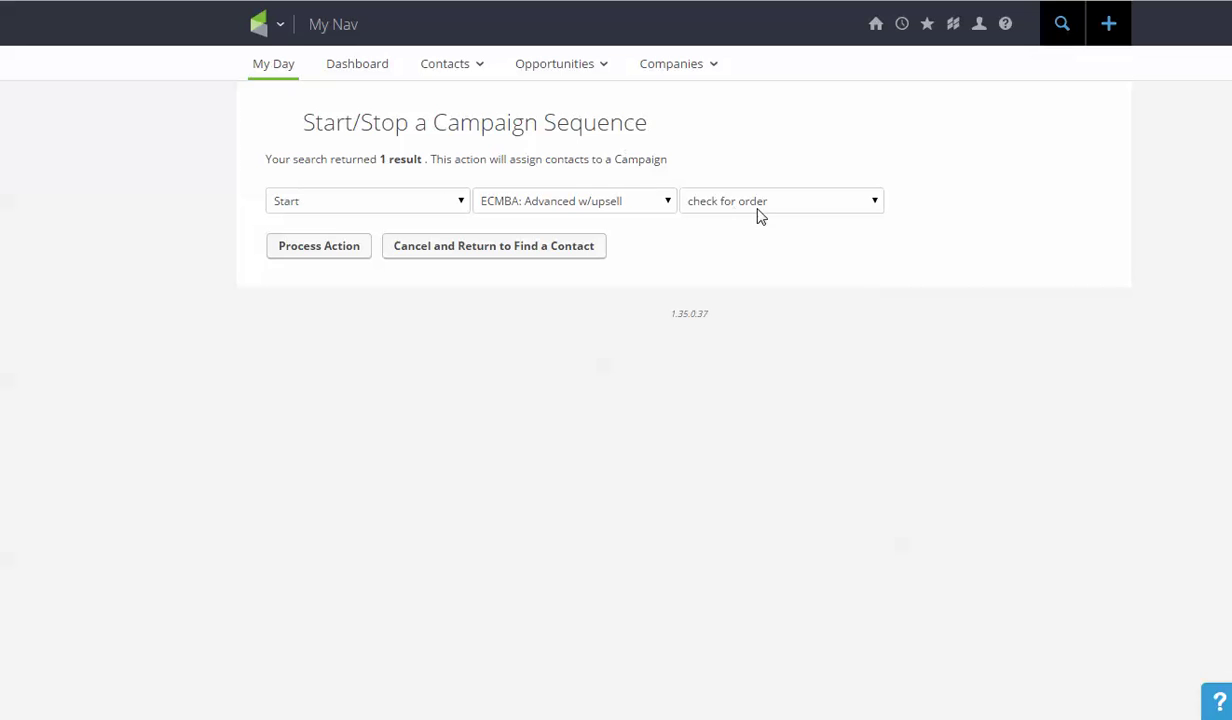
pyautogui.click(305, 256)
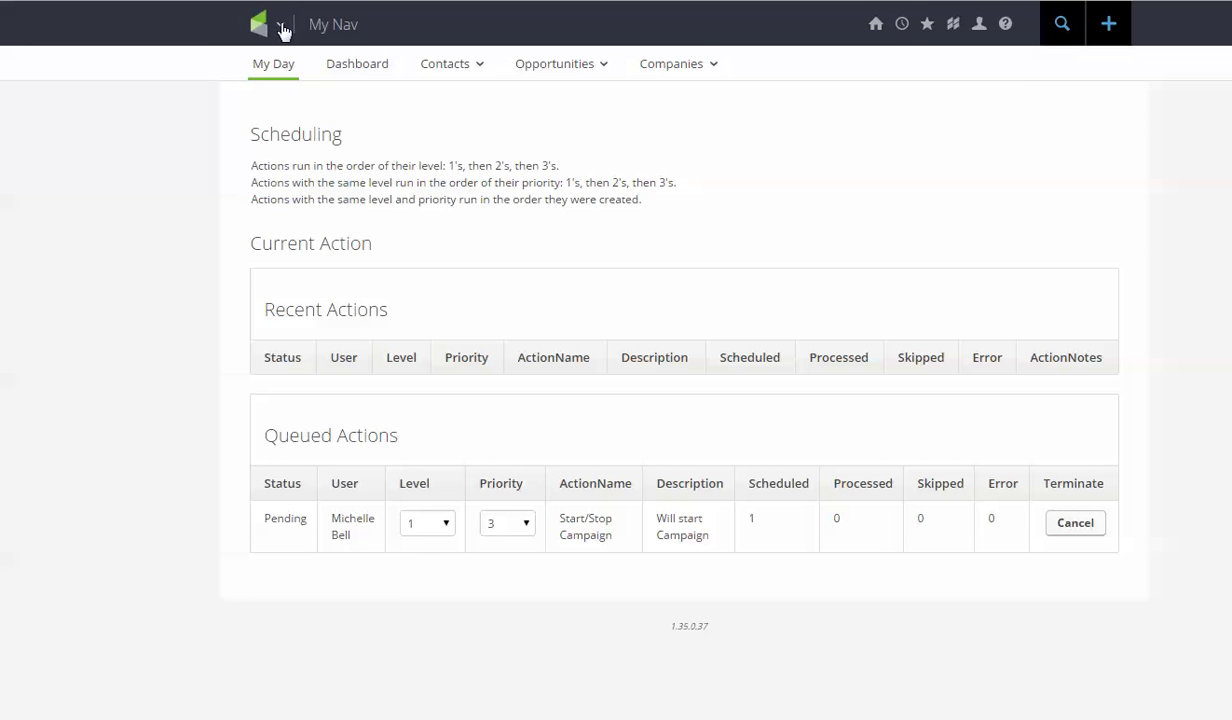
# Wait until the Start/Stop Campaign action completes as 'Action was successful' for 1 contact
pyautogui.moveTo(907, 31)
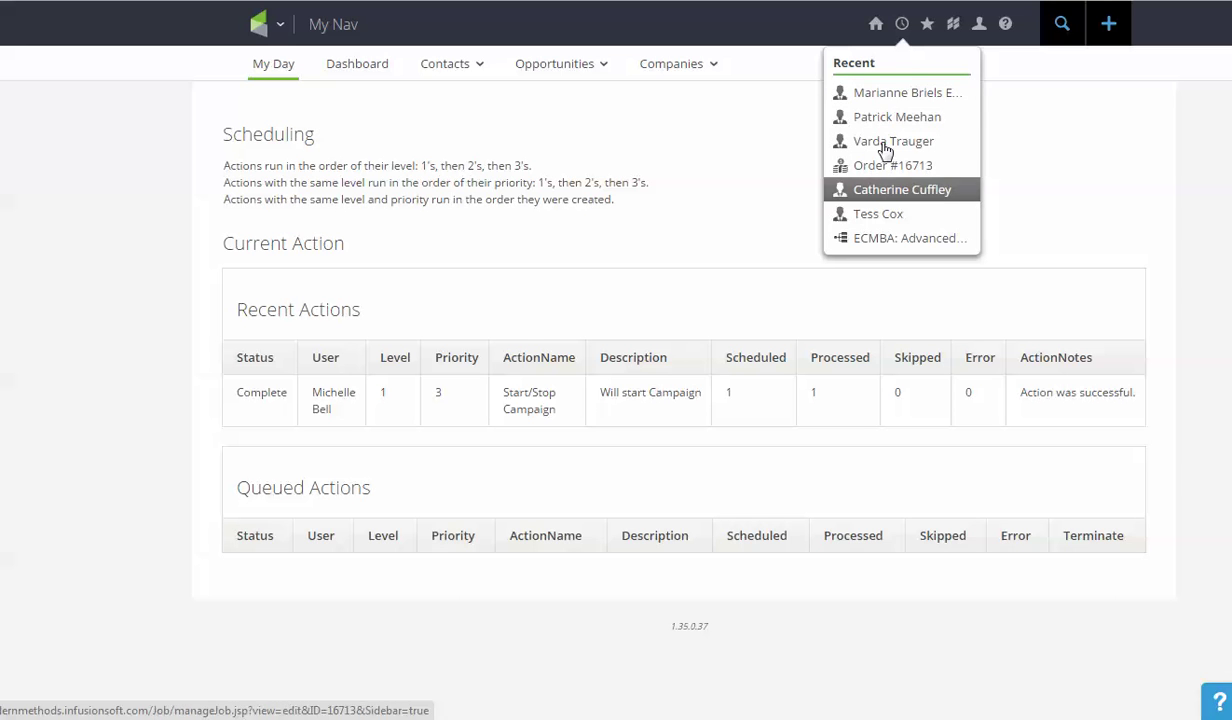
# Go to Contacts from My Nav and search again for the contact's full name
pyautogui.click(280, 28)
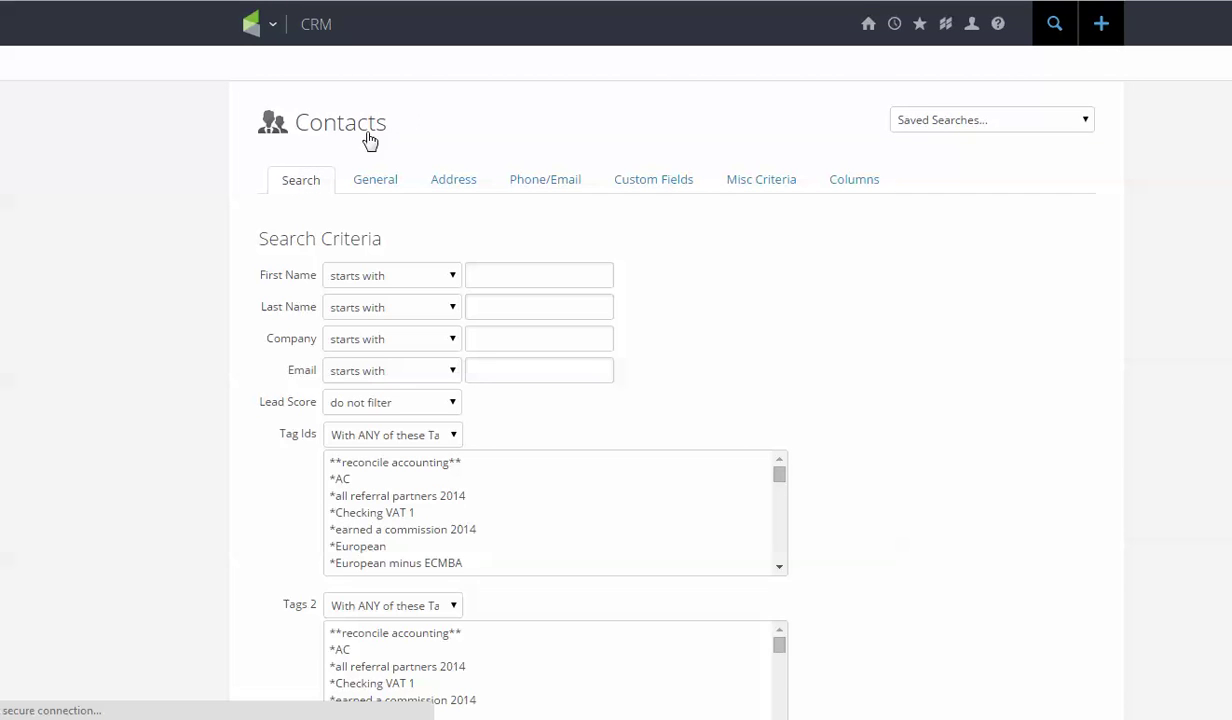
pyautogui.scroll(-1, 270, 197)
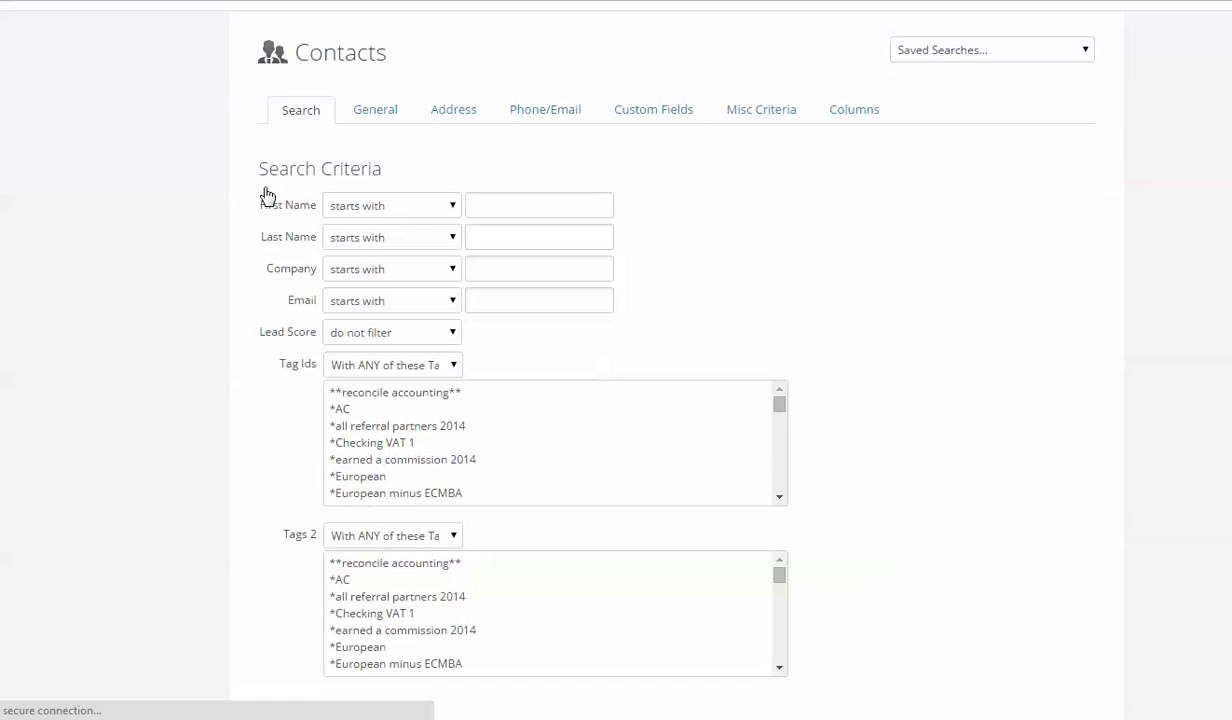
pyautogui.scroll(1, 265, 195)
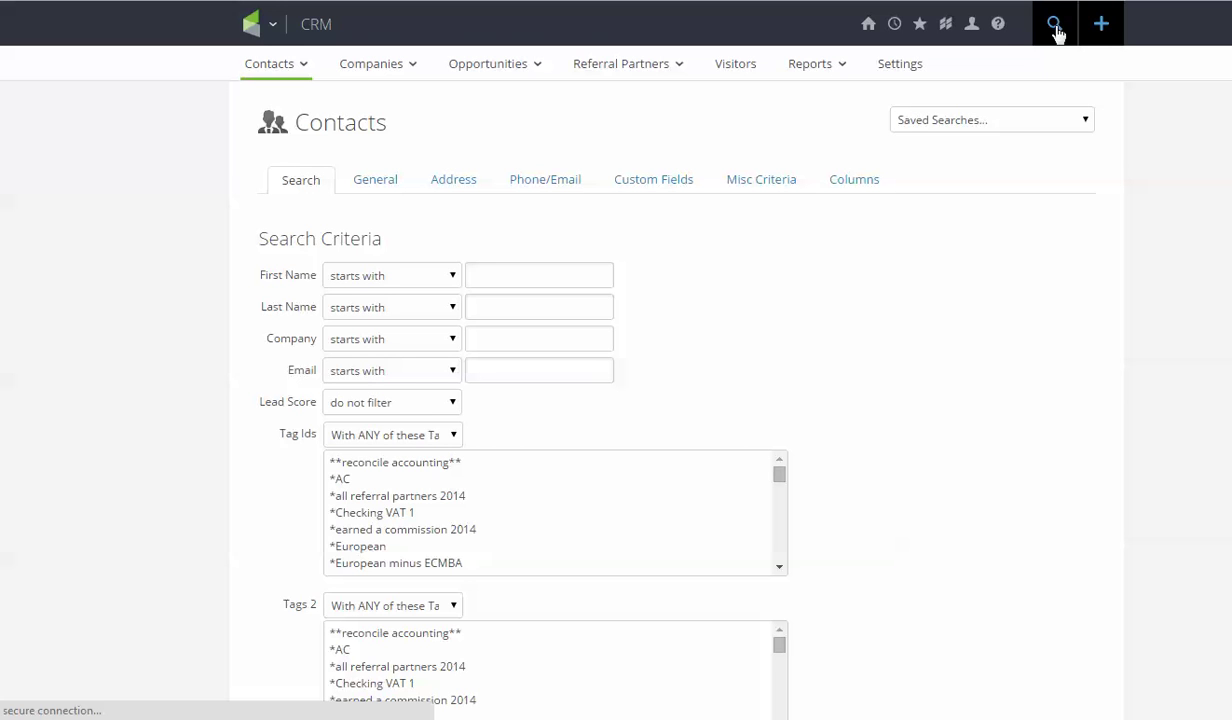
pyautogui.click(1056, 28)
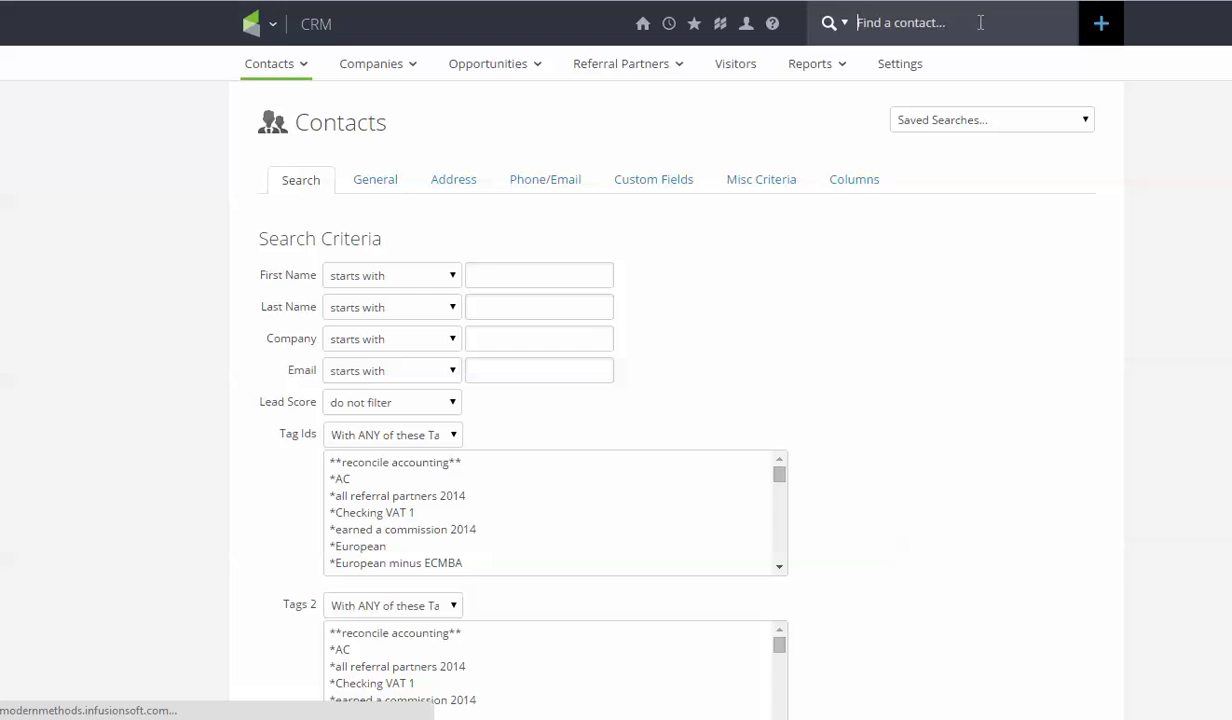
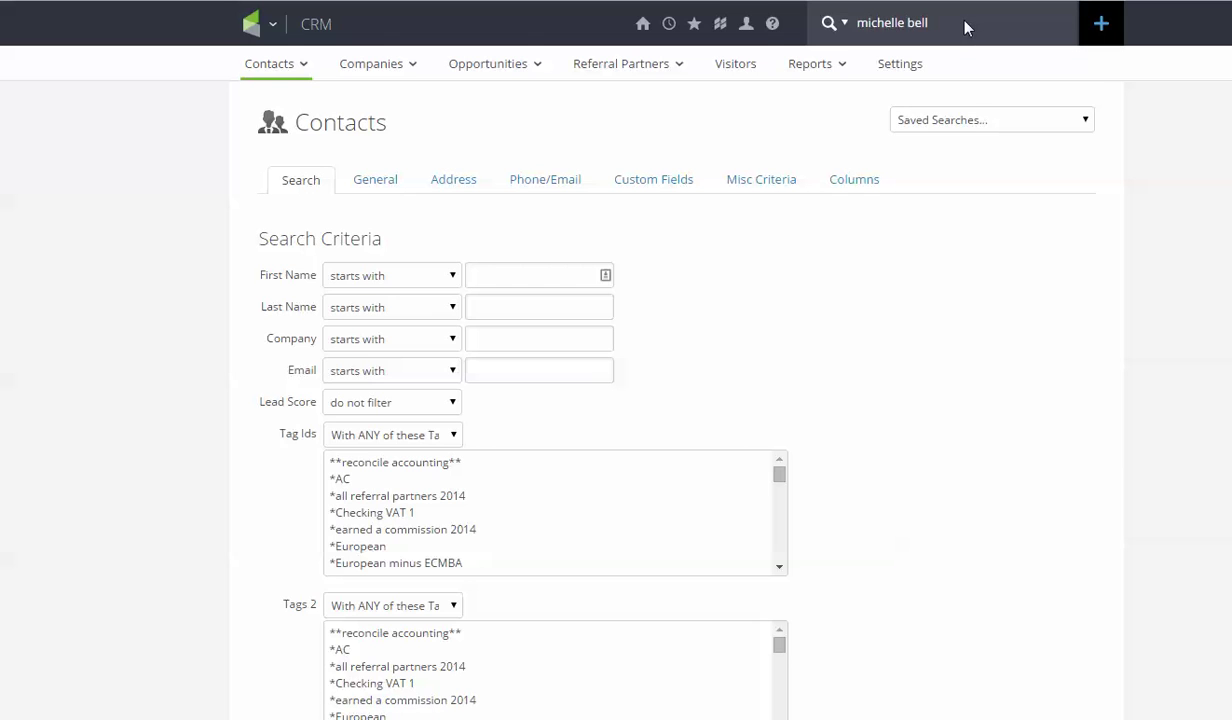
pyautogui.press('Return')
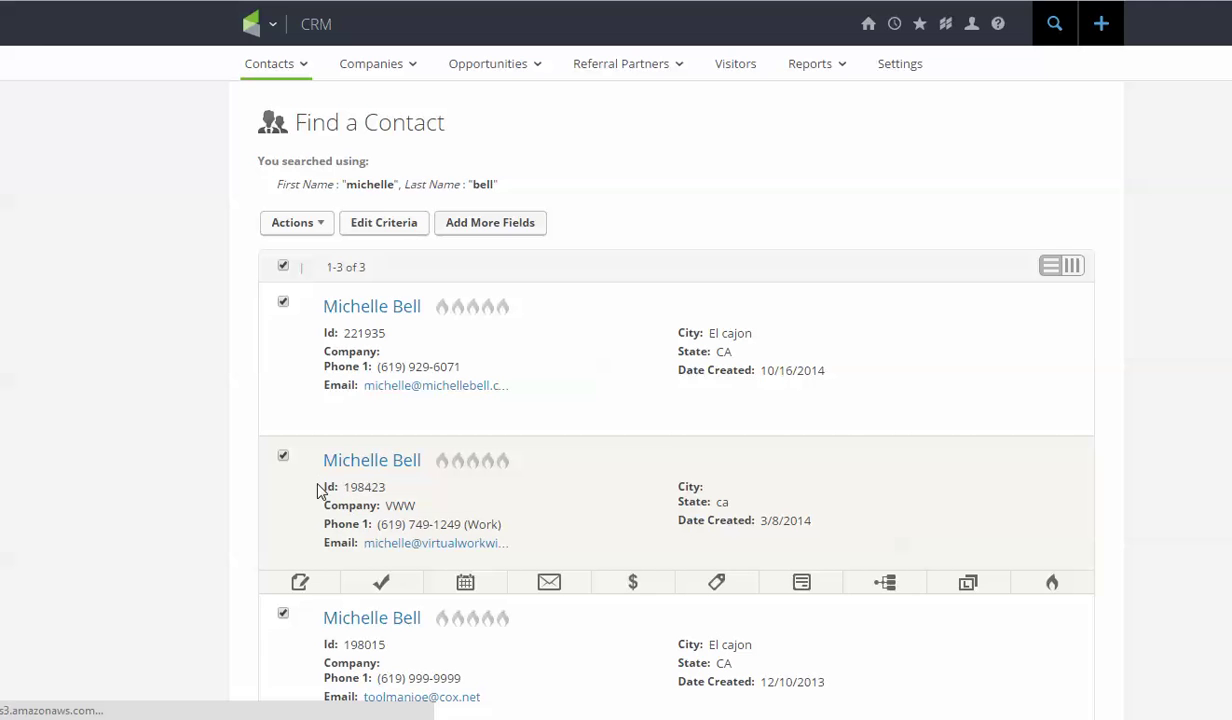
# Open the VWW contact's record from the results and scroll down through its details
pyautogui.scroll(-1, 324, 400)
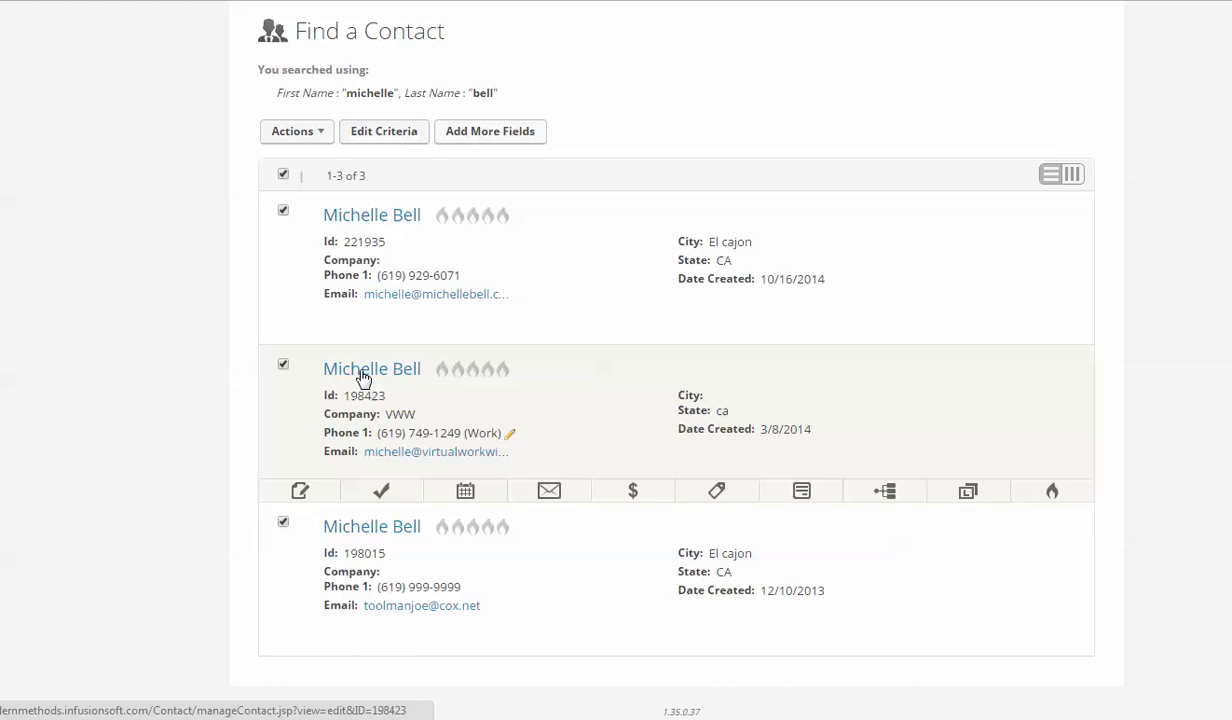
pyautogui.click(363, 377)
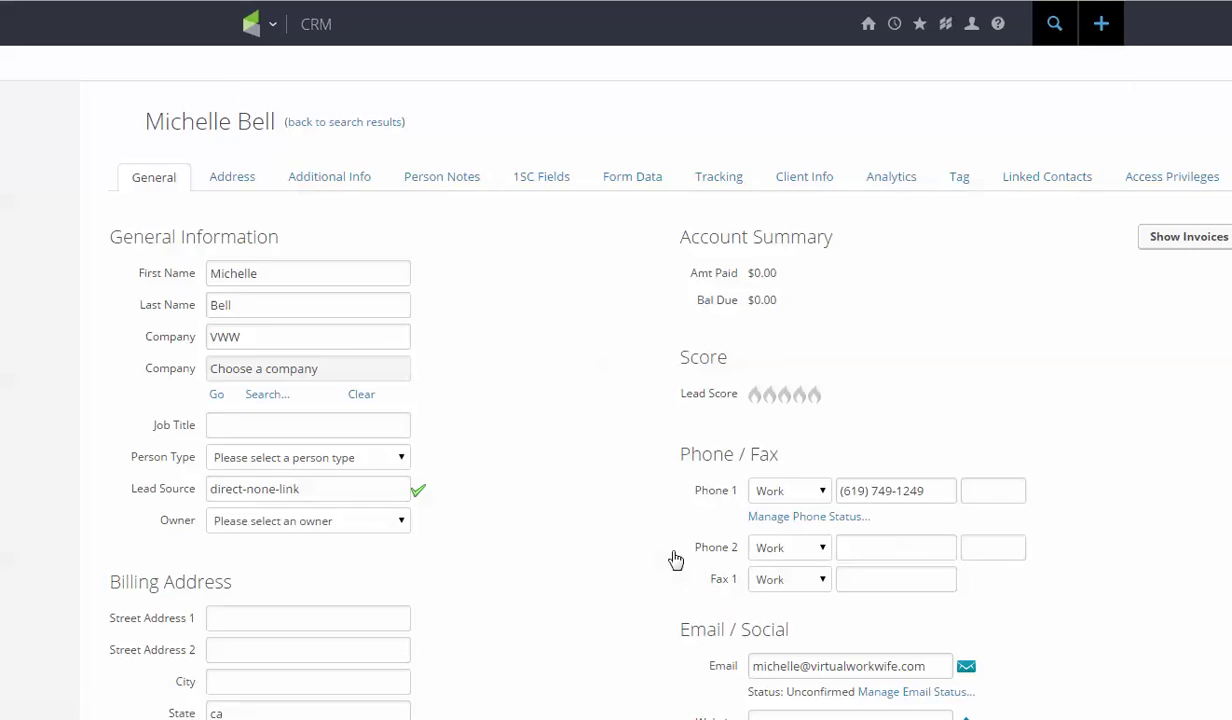
pyautogui.scroll(-3, 674, 536)
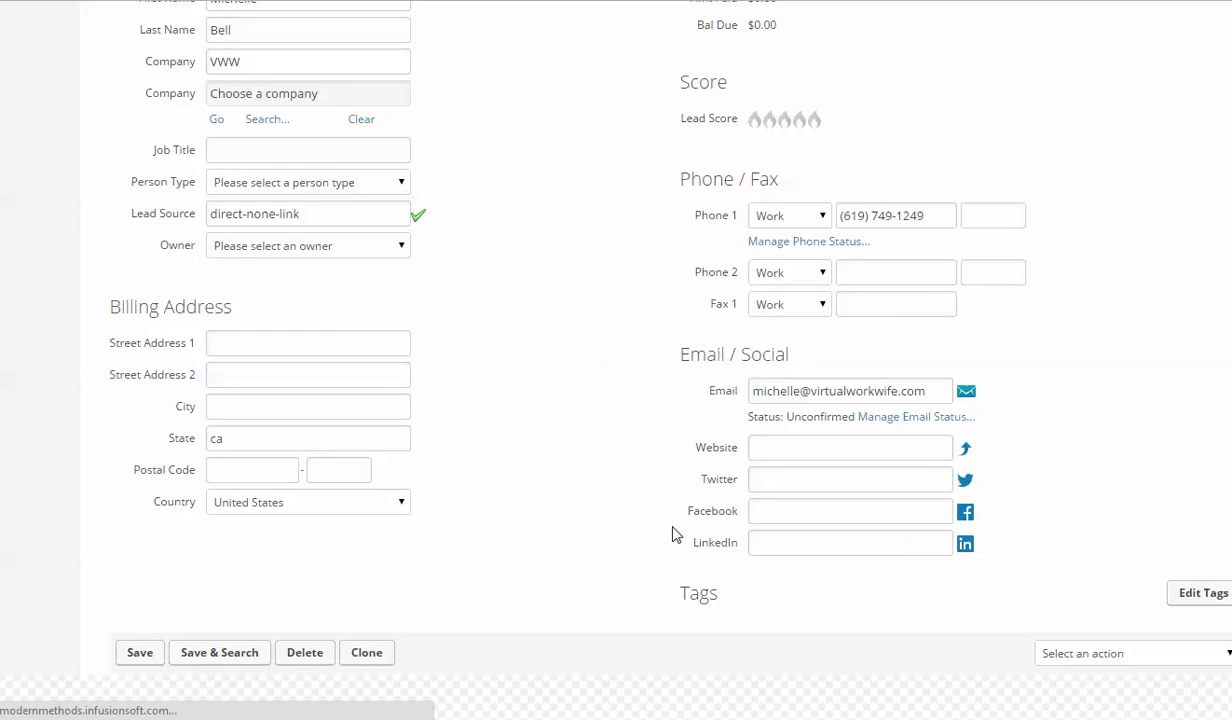
pyautogui.scroll(-1, 674, 534)
pyautogui.scroll(-1, 690, 536)
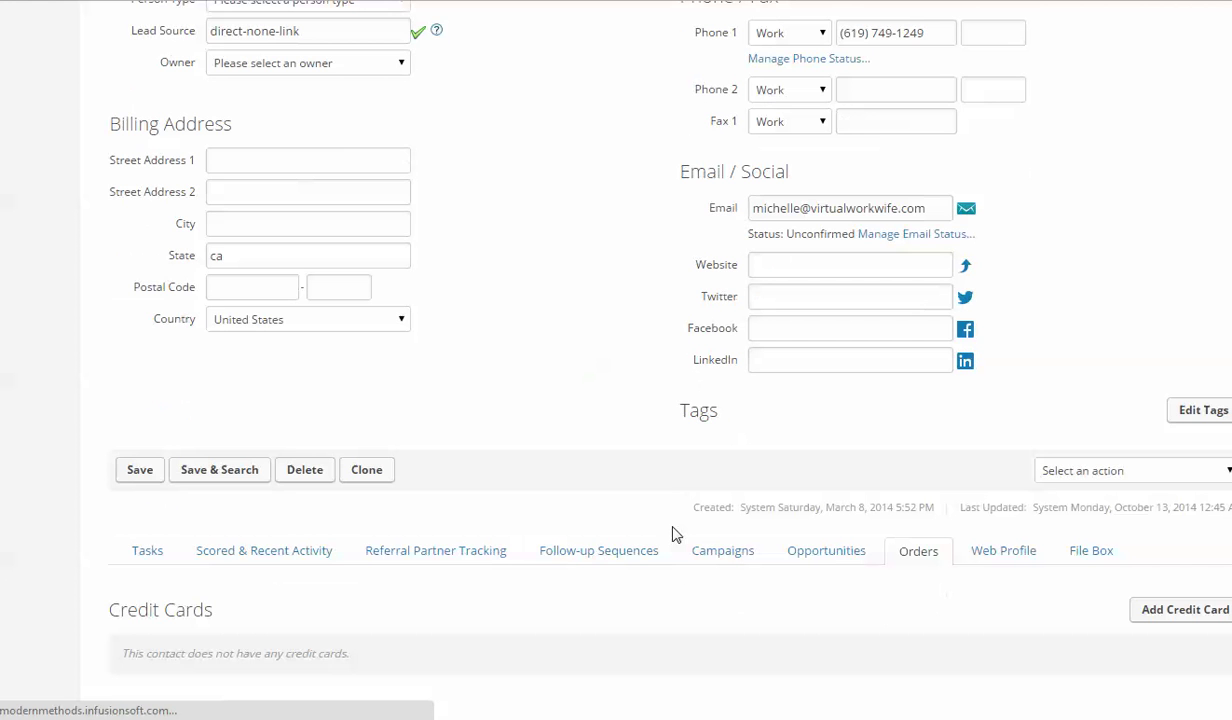
pyautogui.click(724, 551)
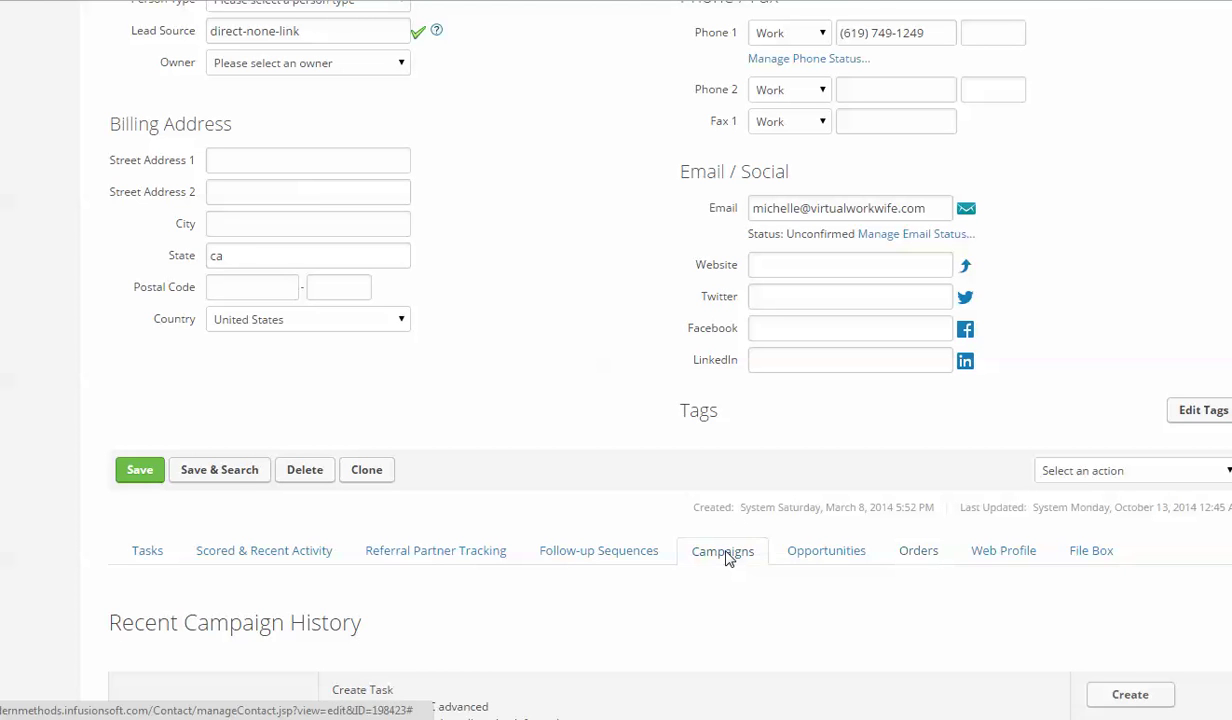
pyautogui.scroll(5, 726, 557)
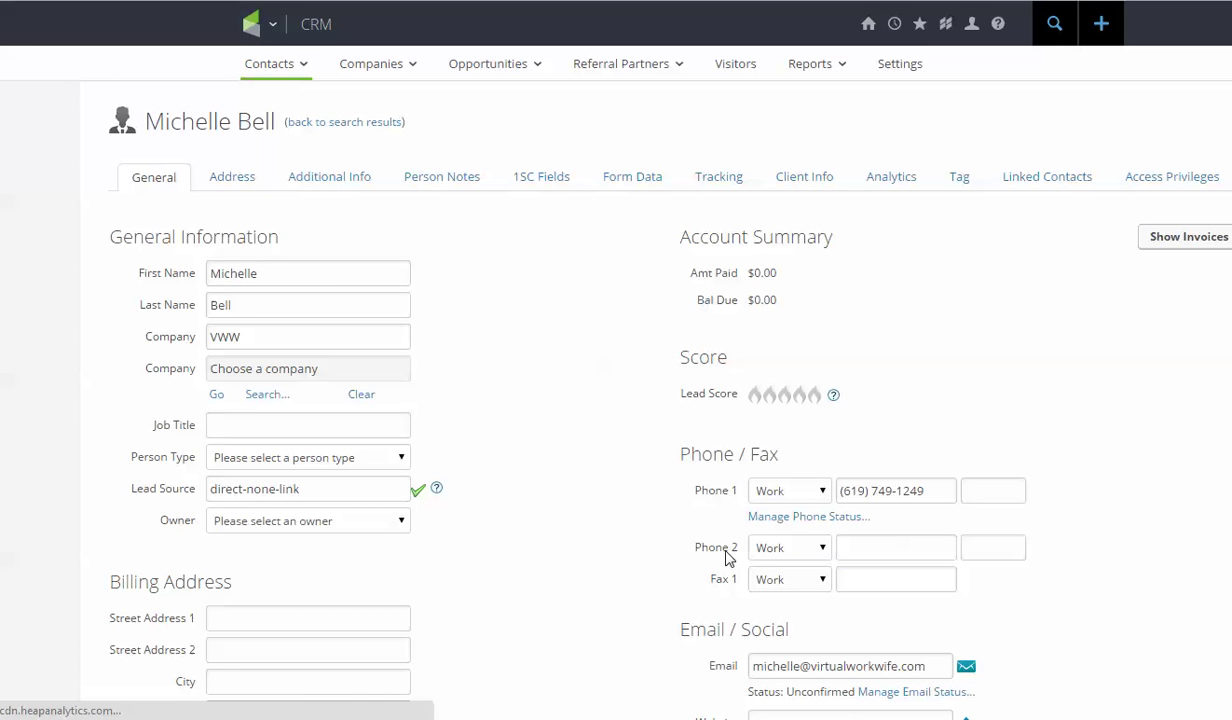
pyautogui.scroll(-5, 634, 545)
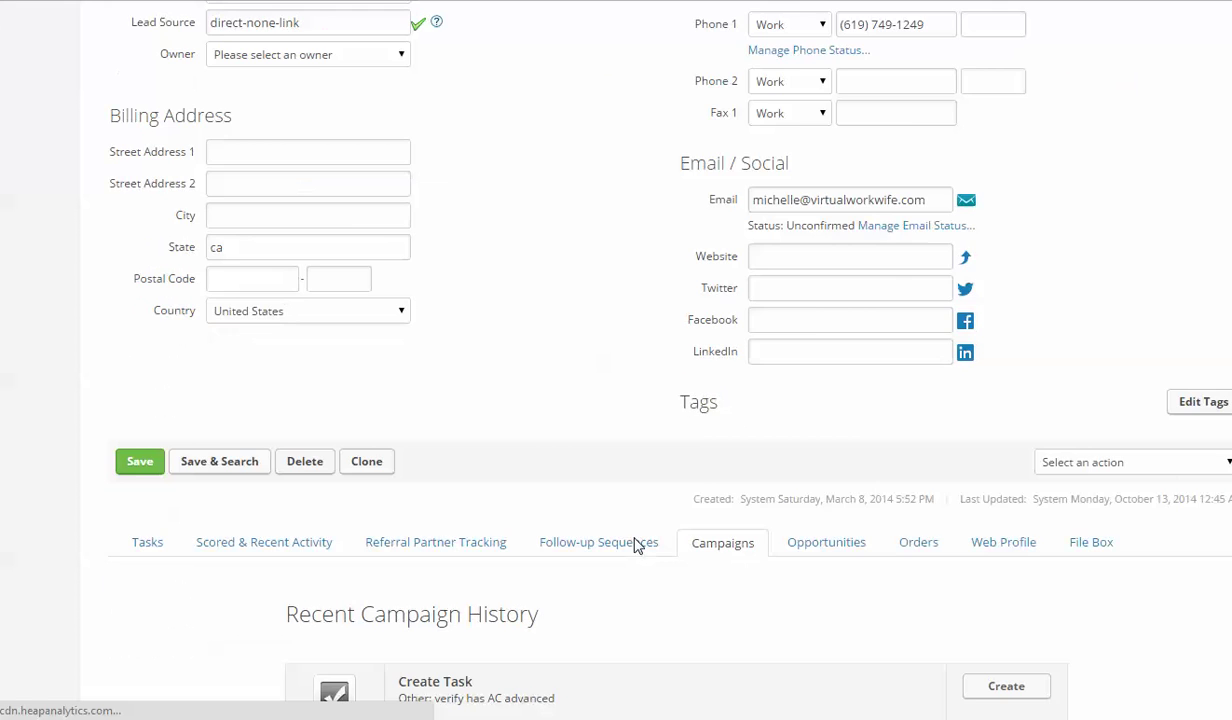
pyautogui.scroll(1, 634, 545)
pyautogui.scroll(-5, 634, 545)
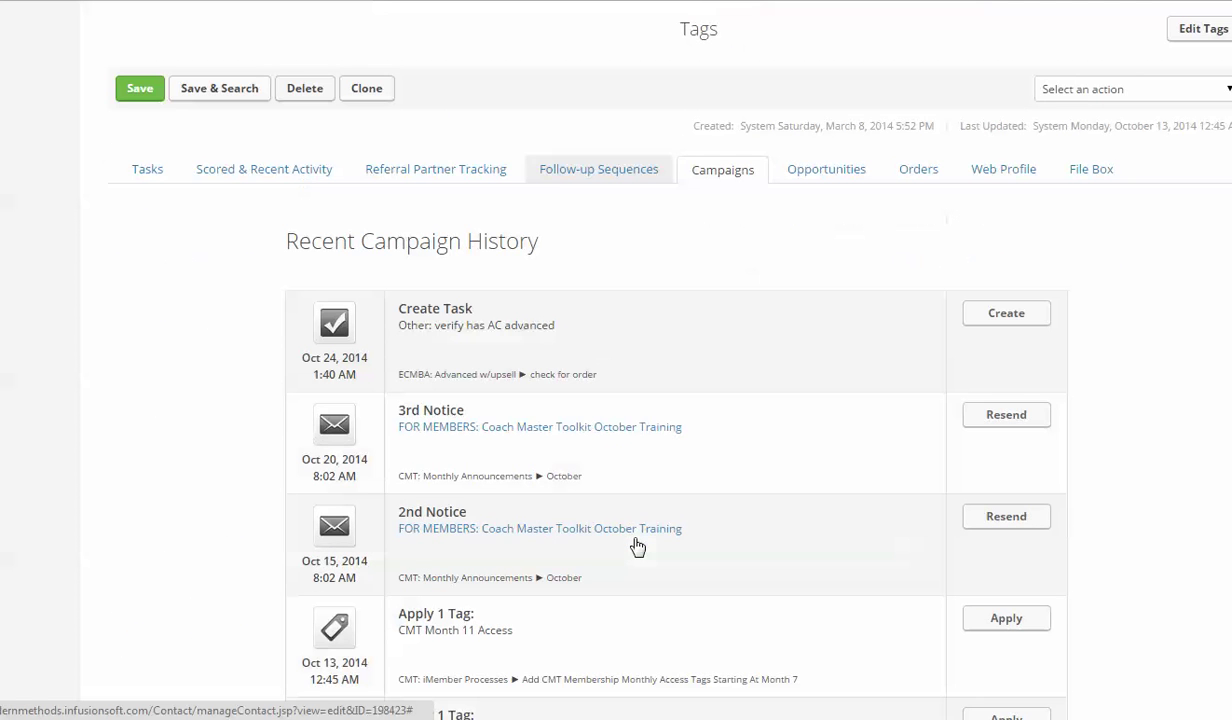
pyautogui.scroll(-15, 634, 545)
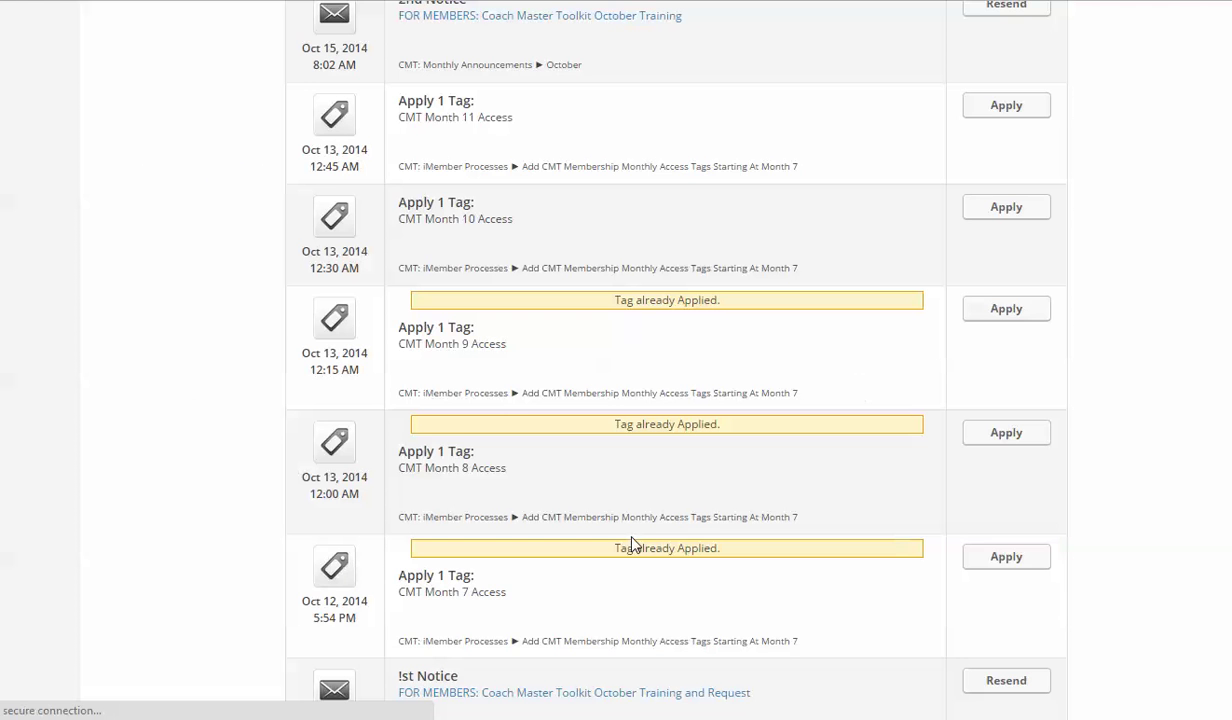
pyautogui.scroll(-7, 631, 543)
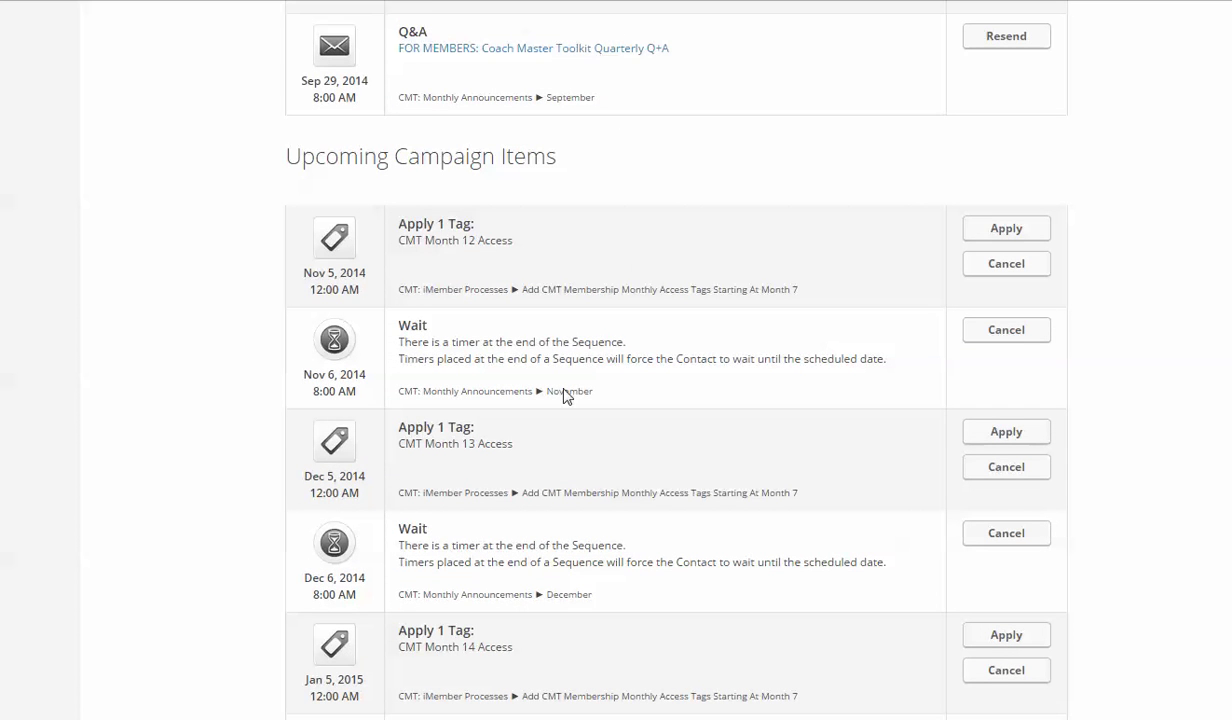
pyautogui.scroll(-2, 556, 310)
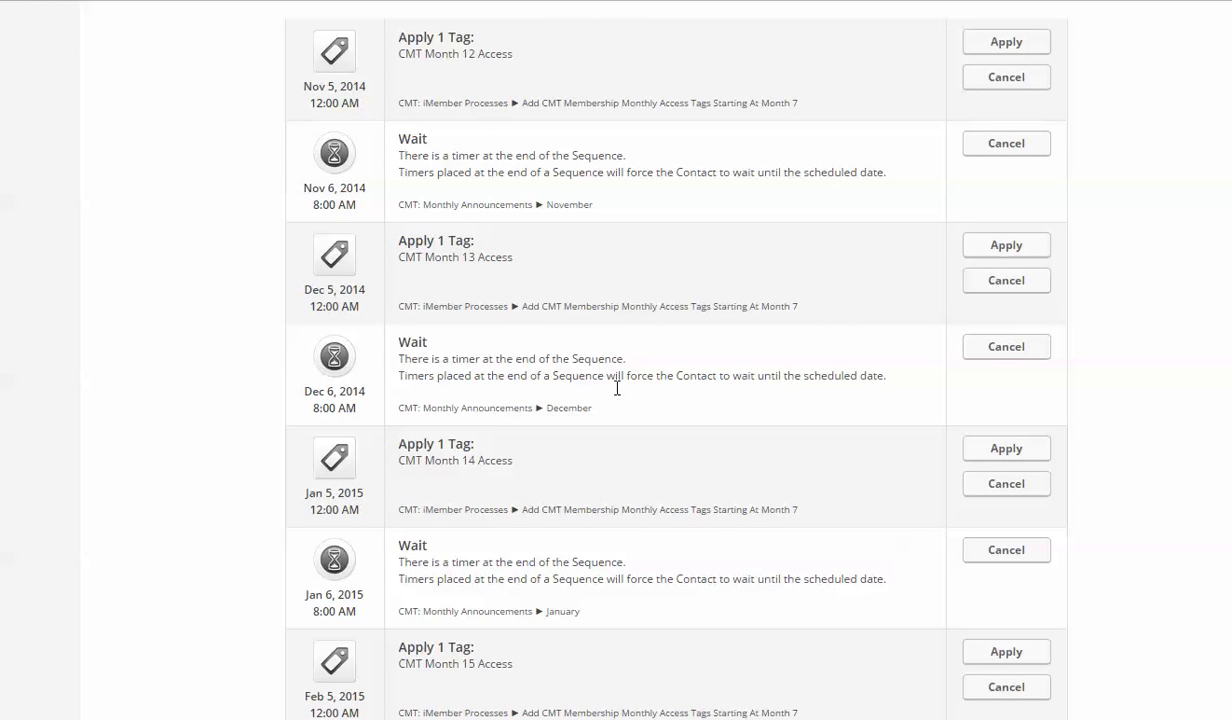
pyautogui.scroll(-1, 616, 388)
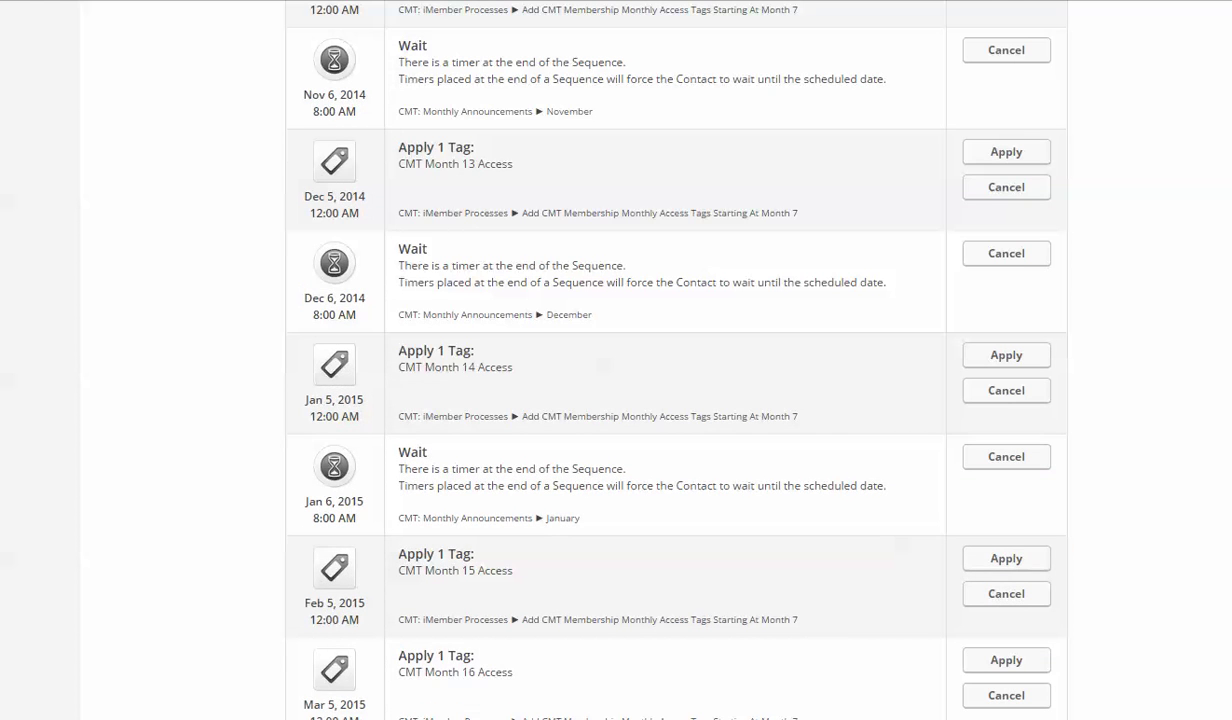
pyautogui.scroll(-4, 676, 360)
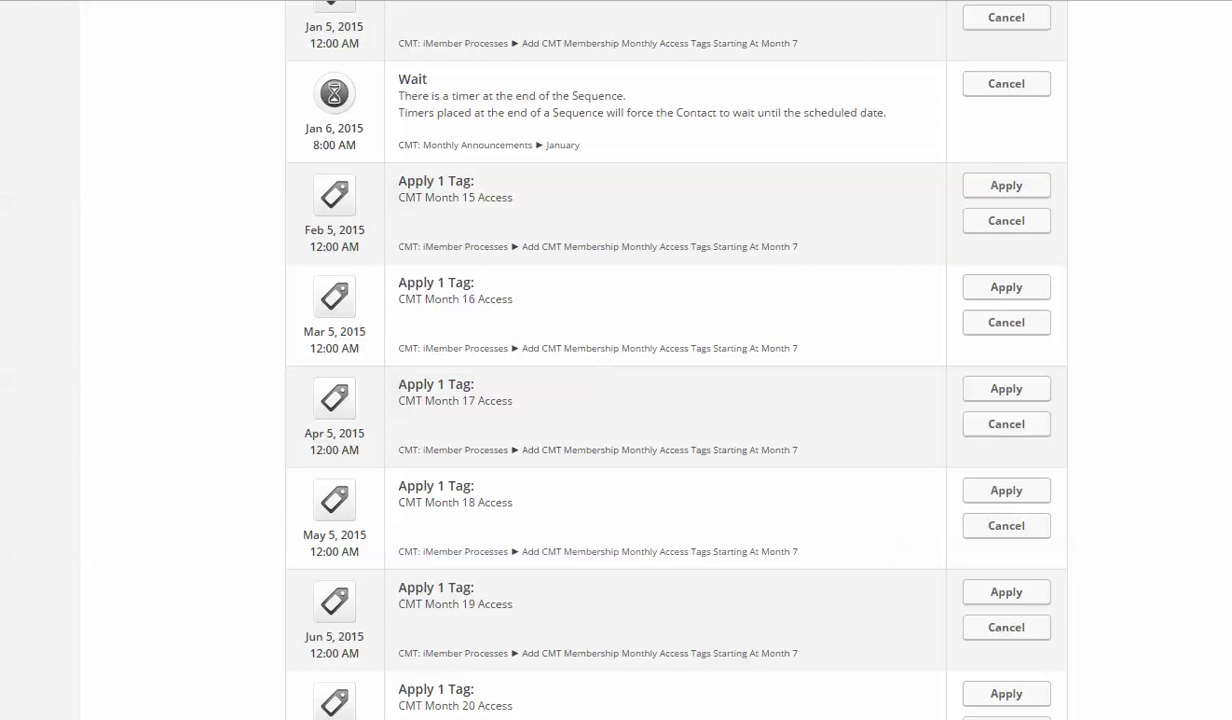
pyautogui.scroll(7, 676, 360)
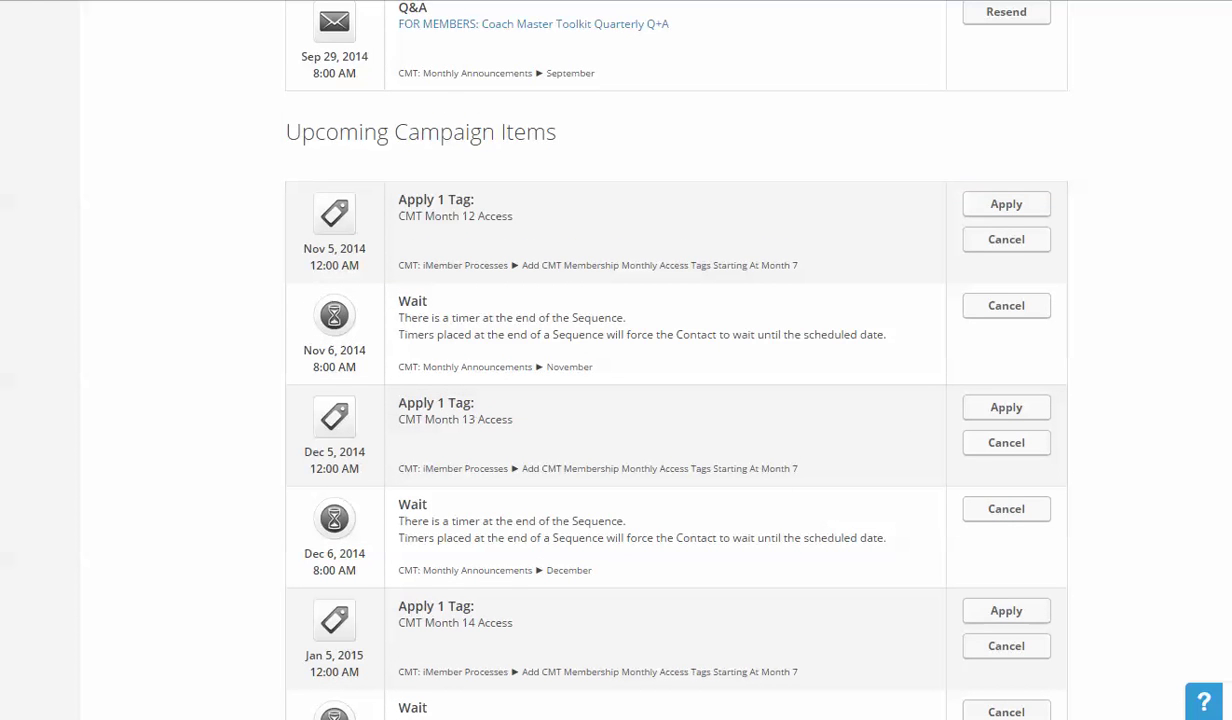
pyautogui.scroll(-15, 676, 360)
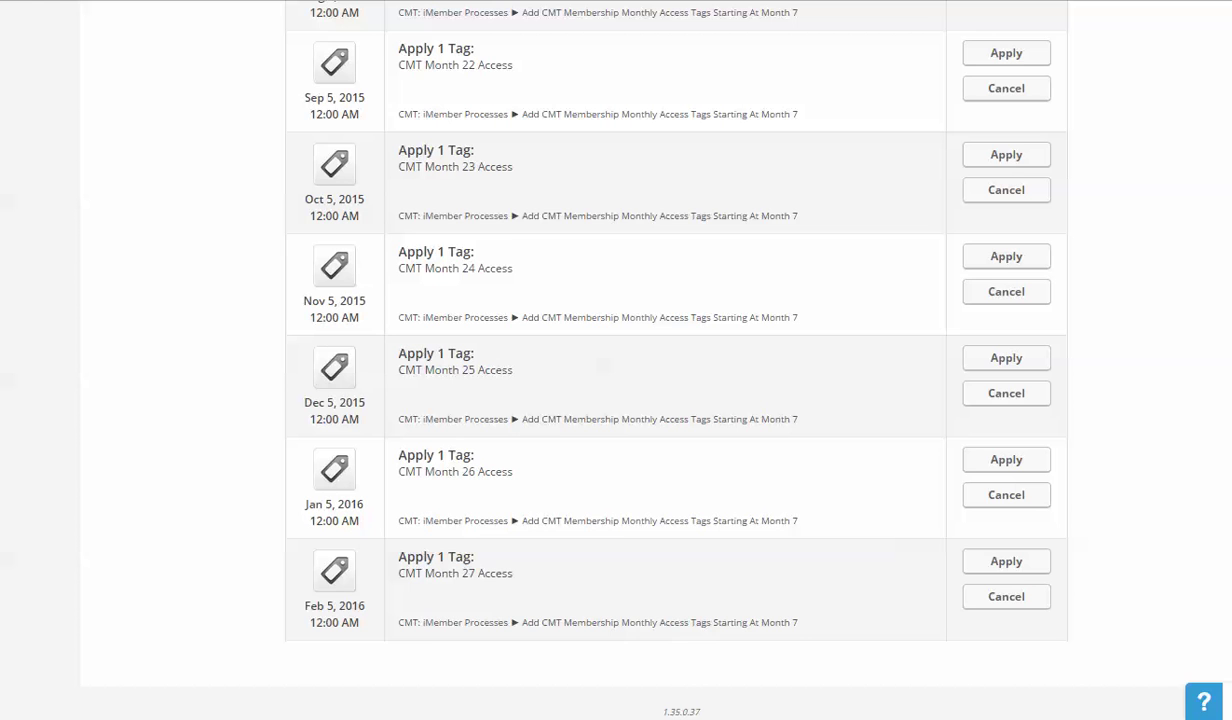
pyautogui.scroll(9, 910, 462)
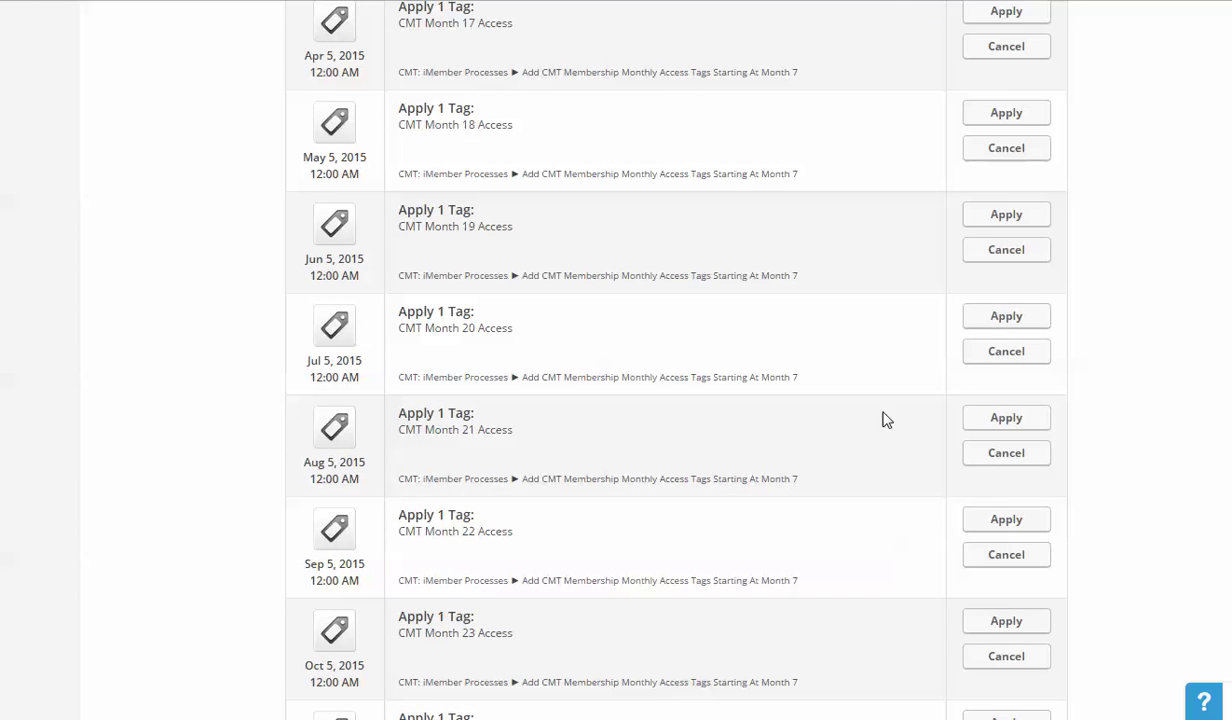
pyautogui.scroll(2, 885, 417)
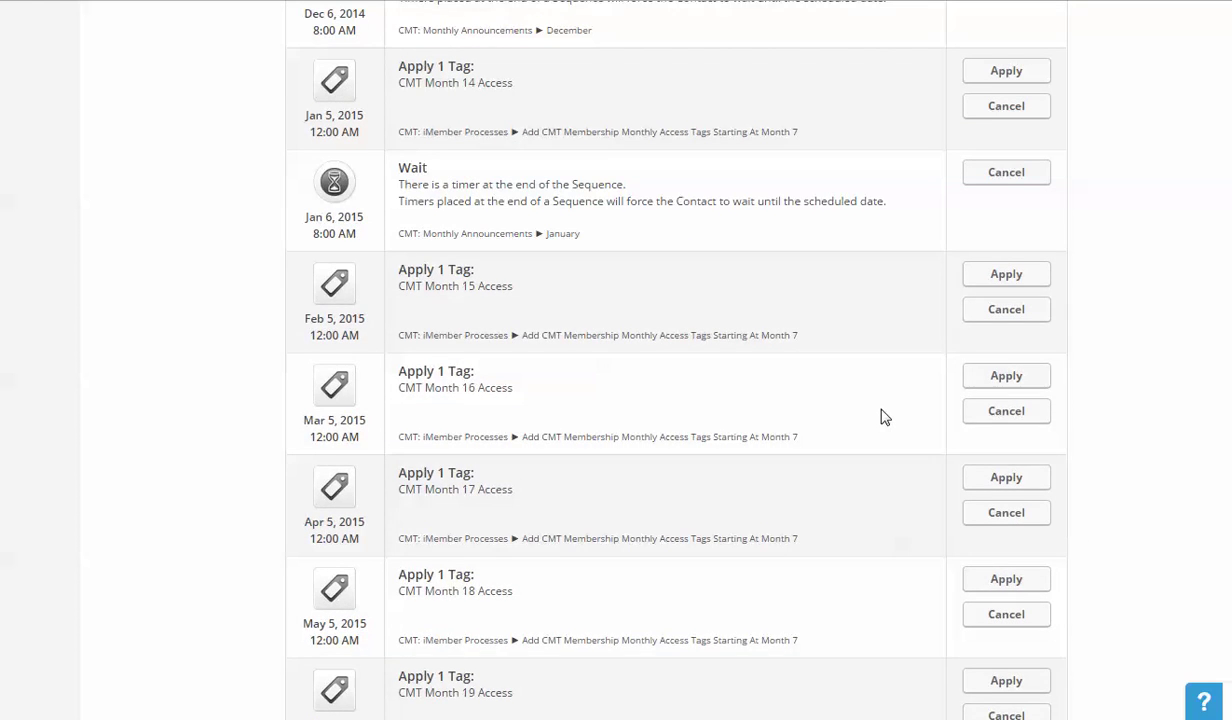
pyautogui.scroll(4, 885, 417)
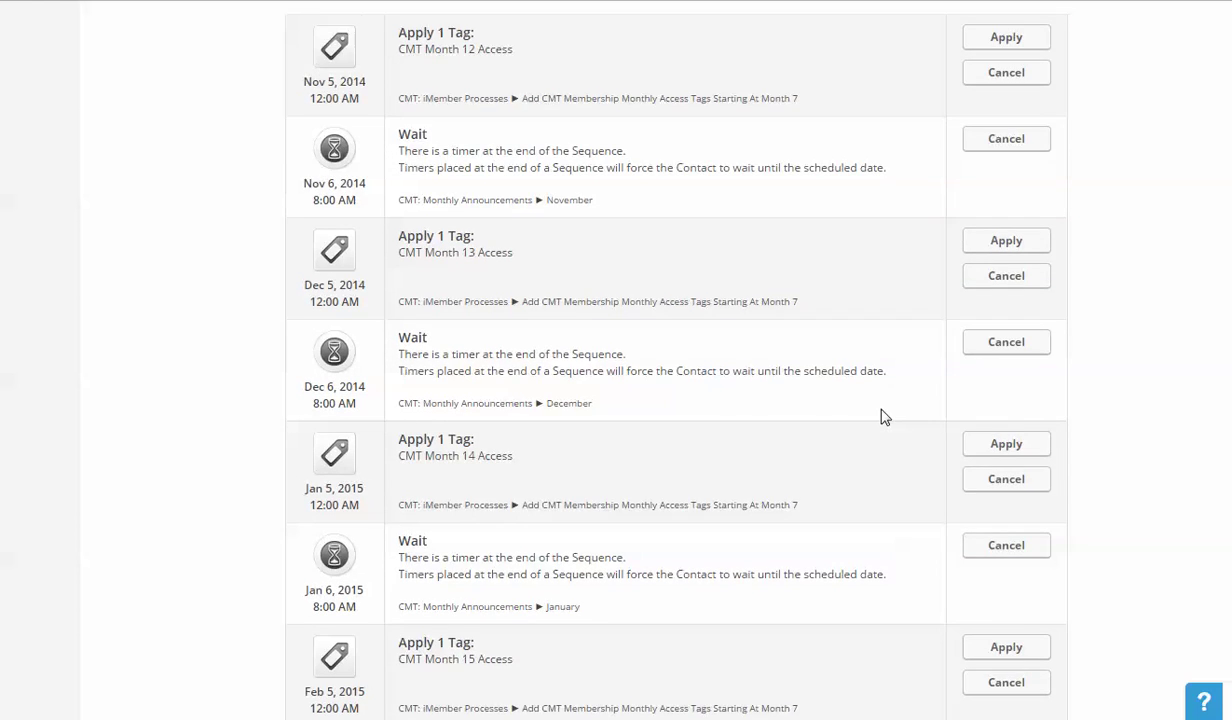
pyautogui.scroll(1, 885, 417)
pyautogui.scroll(5, 885, 417)
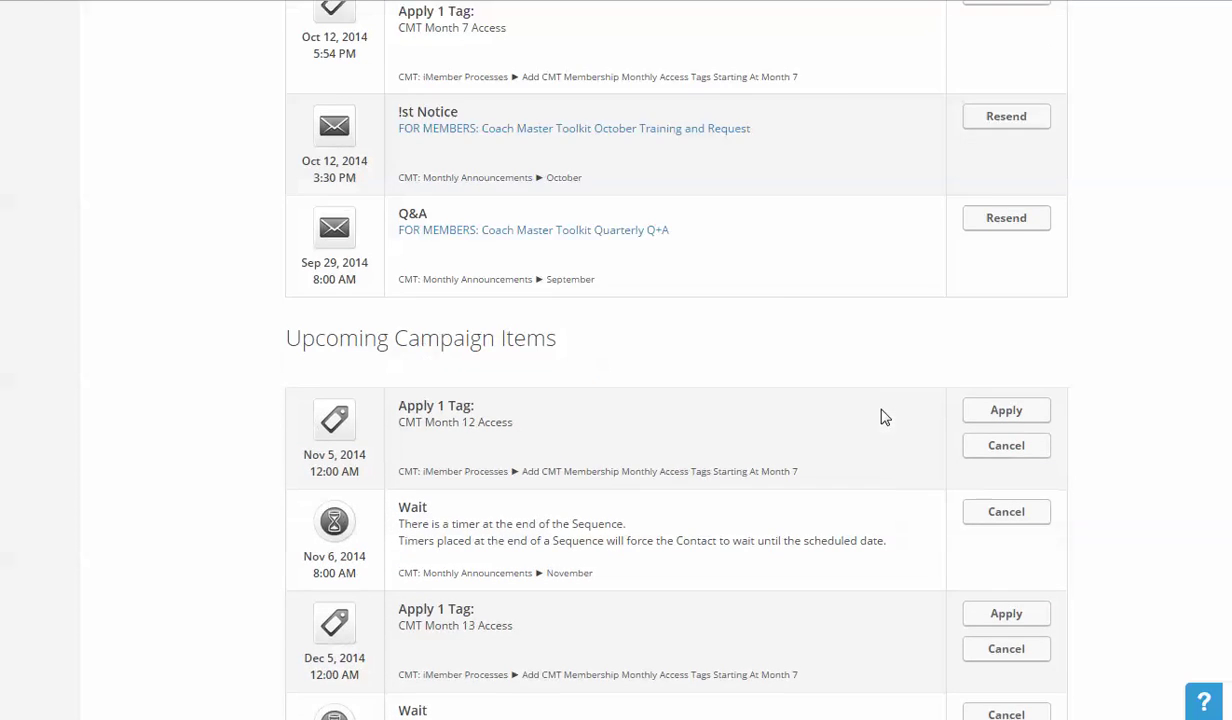
pyautogui.scroll(1, 885, 417)
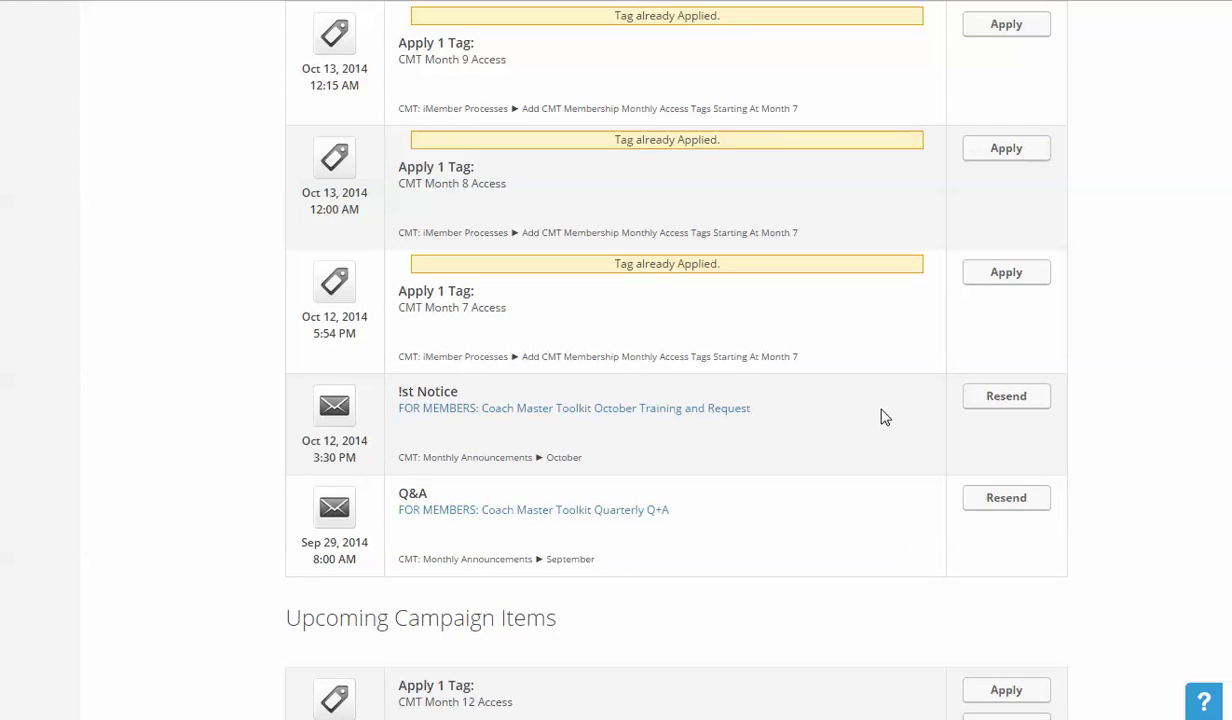
pyautogui.scroll(1, 885, 417)
pyautogui.scroll(2, 885, 417)
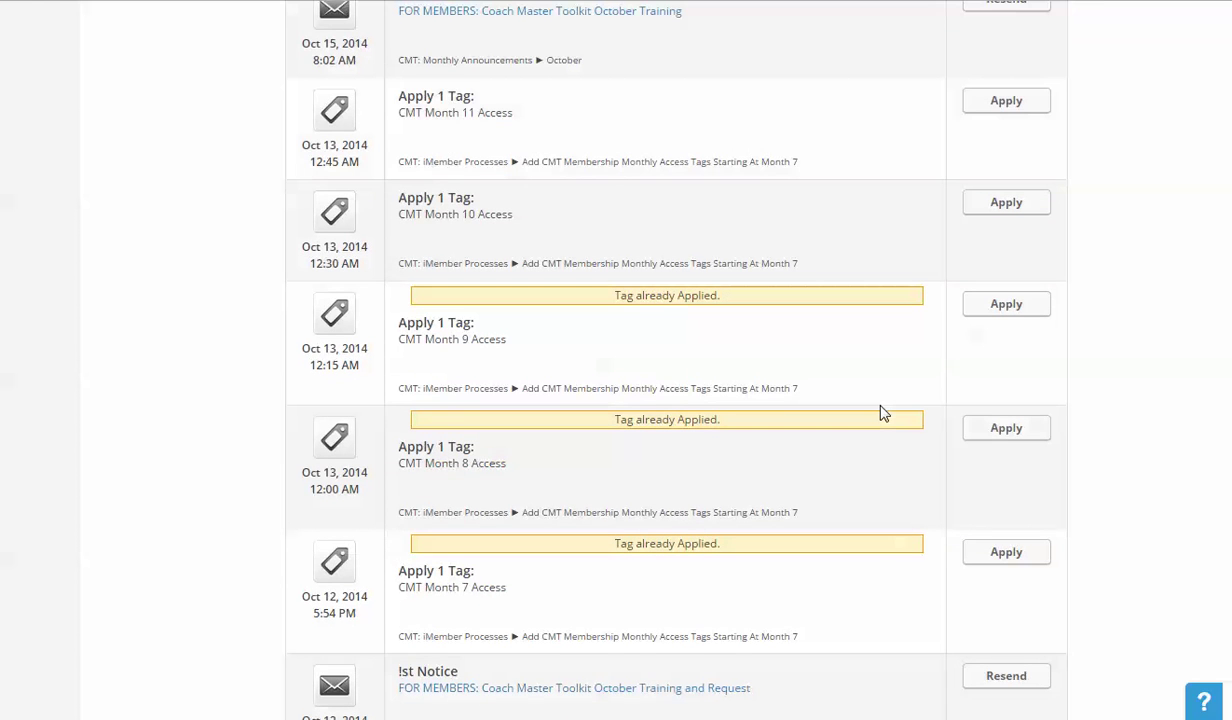
pyautogui.scroll(2, 744, 254)
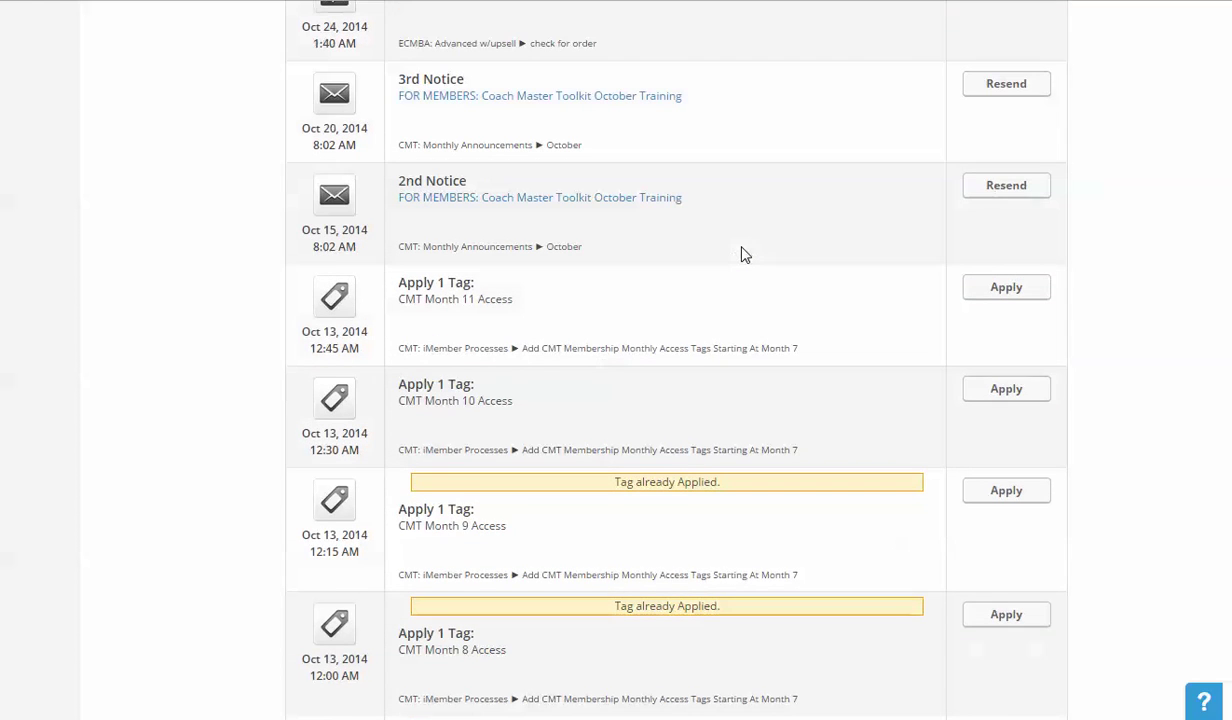
pyautogui.scroll(2, 744, 254)
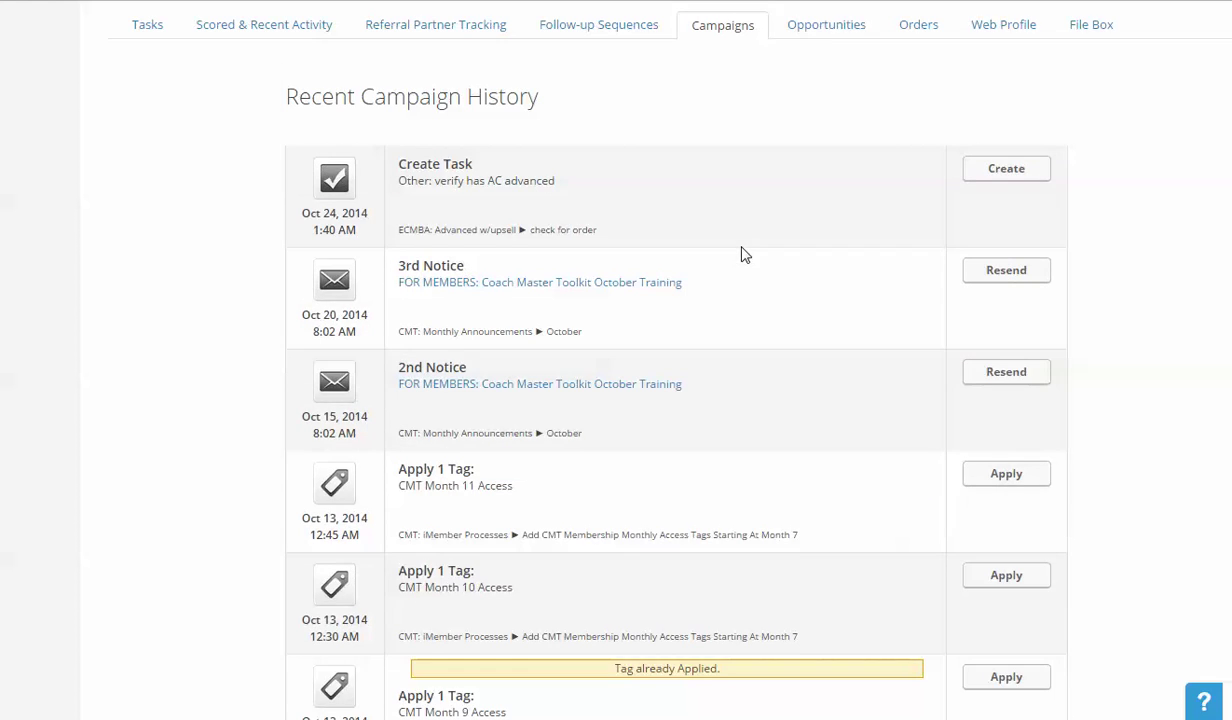
pyautogui.scroll(-1, 641, 170)
pyautogui.scroll(1, 641, 168)
pyautogui.moveTo(389, 103); pyautogui.dragTo(605, 236)
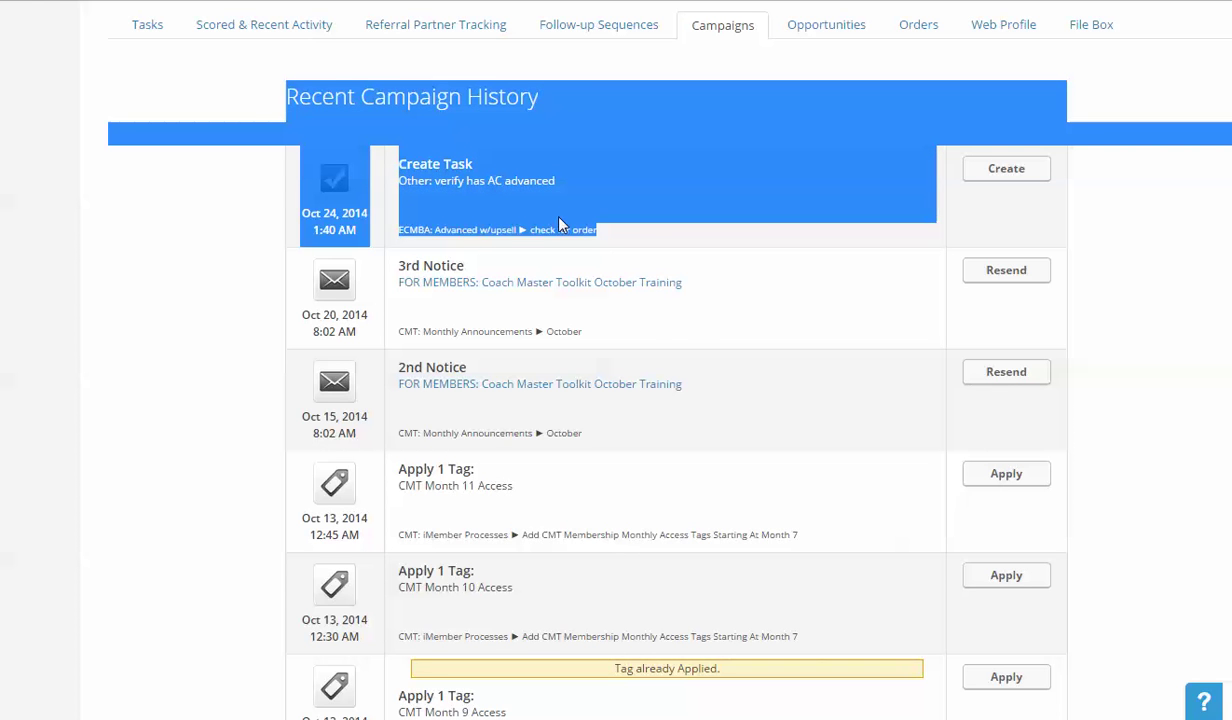
pyautogui.scroll(-2, 561, 225)
pyautogui.scroll(-1, 530, 190)
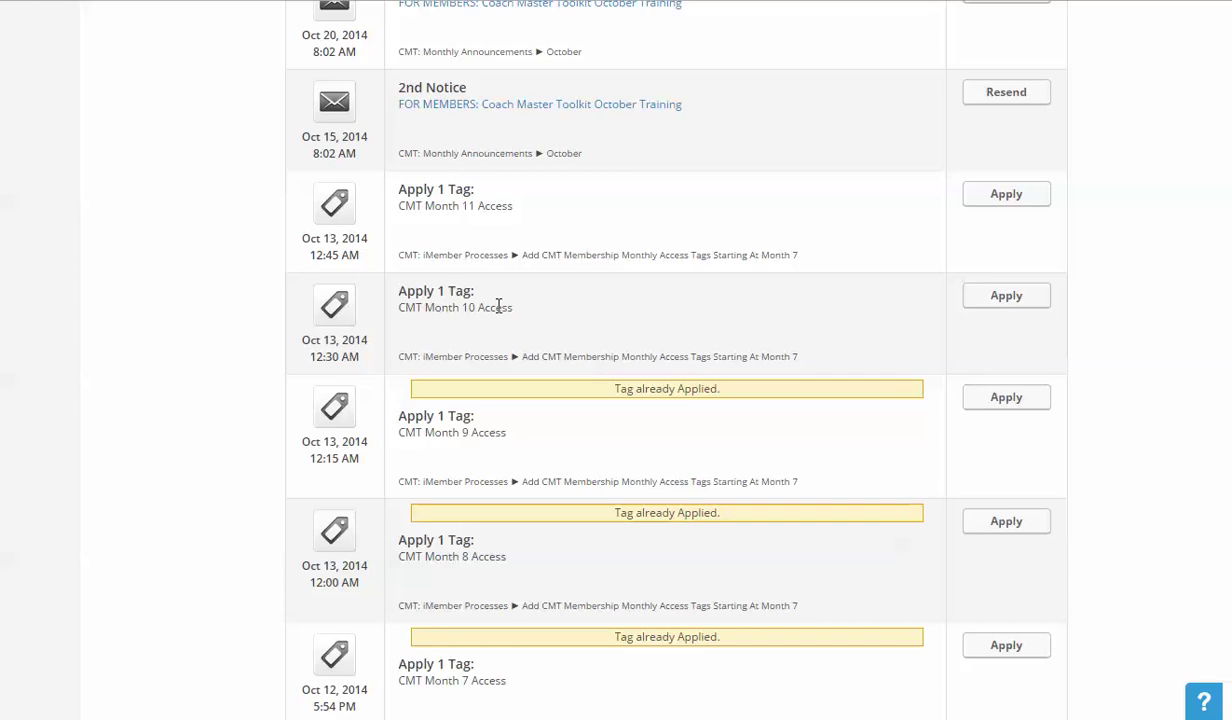
pyautogui.scroll(-3, 498, 305)
pyautogui.scroll(-3, 499, 350)
pyautogui.scroll(-3, 490, 280)
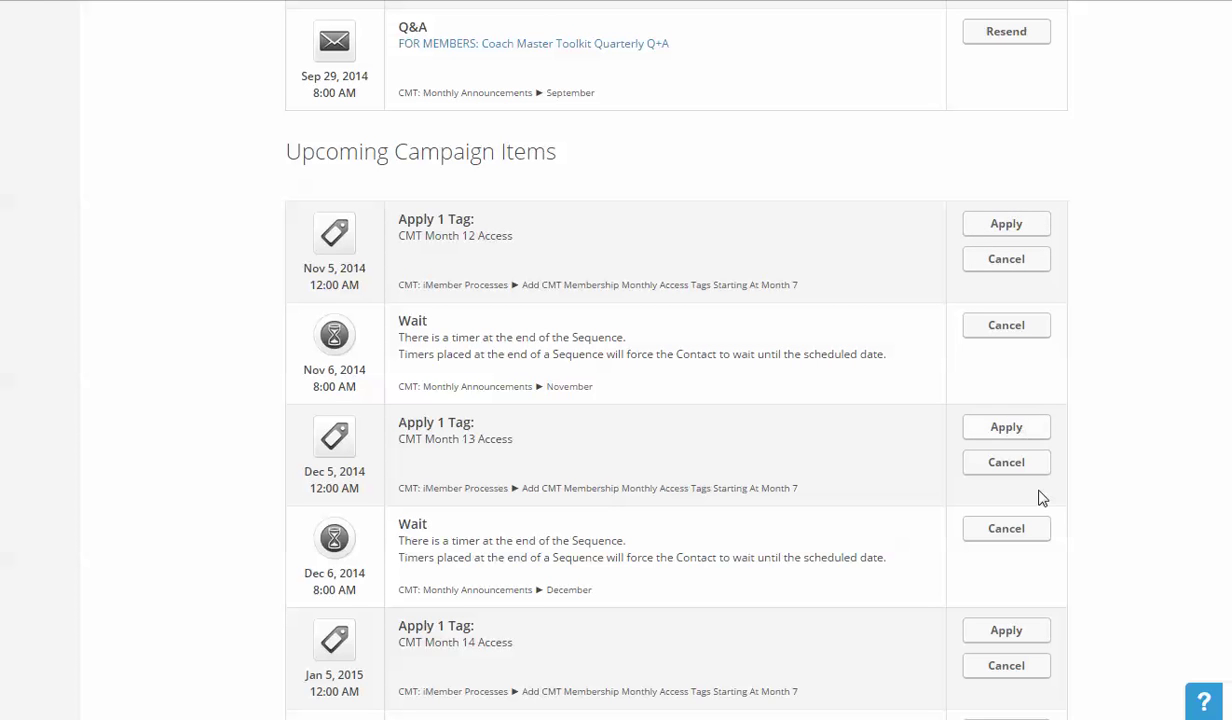
pyautogui.scroll(-8, 1072, 467)
pyautogui.scroll(-7, 1072, 467)
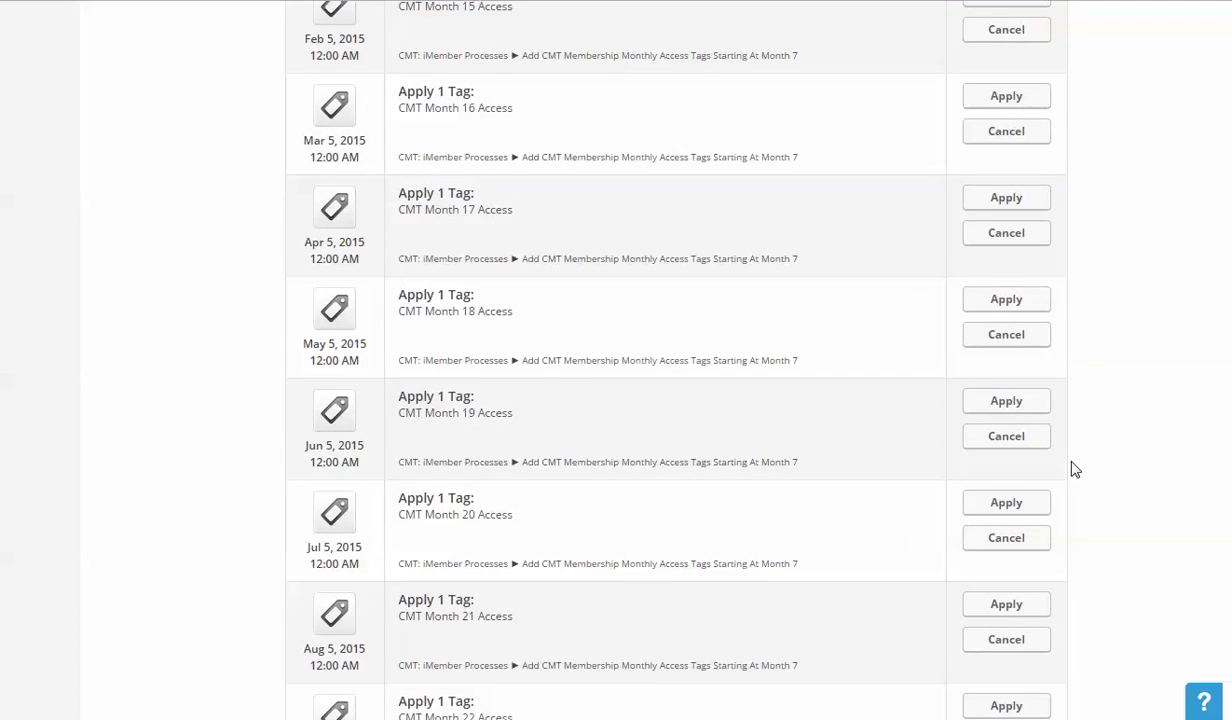